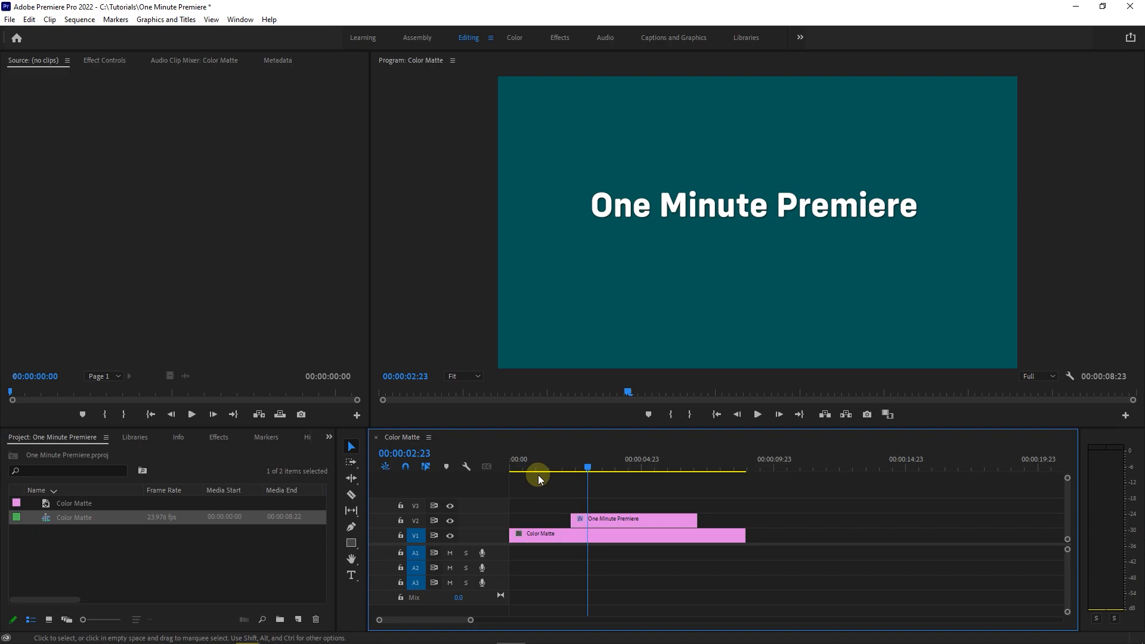
- Draw a straight vertical line just before the title text with the Pen tool, and match its clip's start and end to the title clip
click(351, 528)
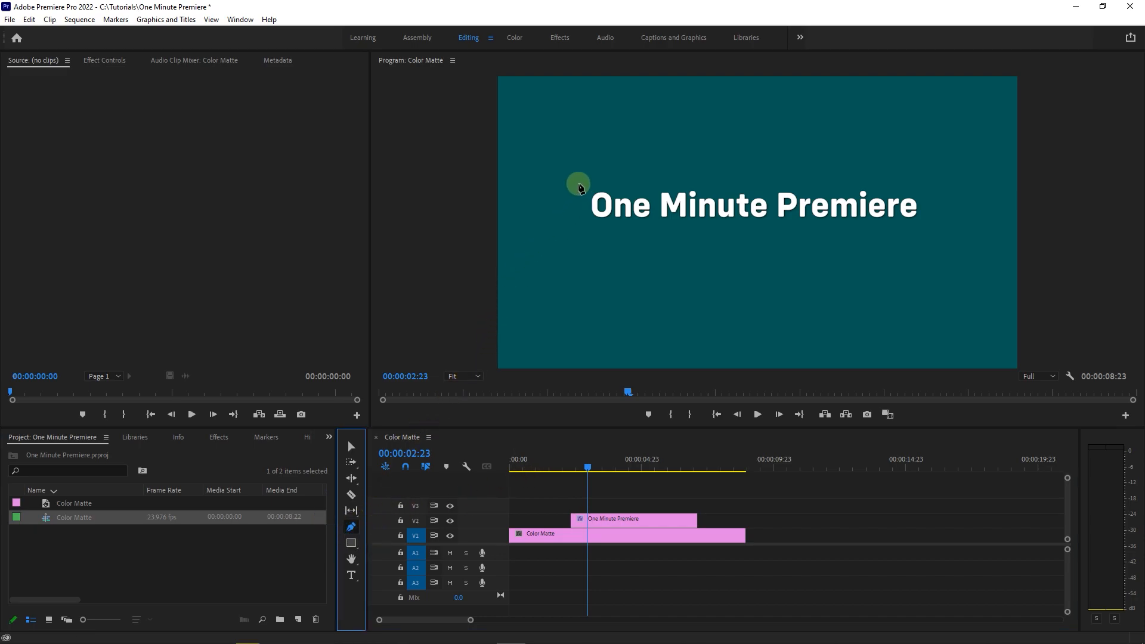
click(579, 184)
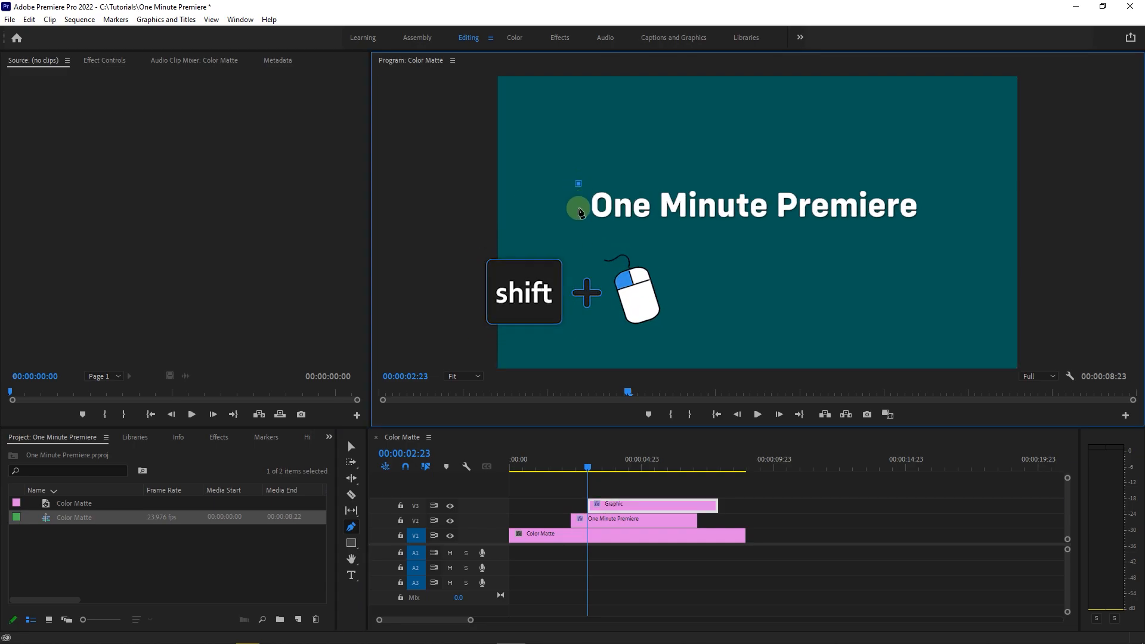
shift+click(579, 229)
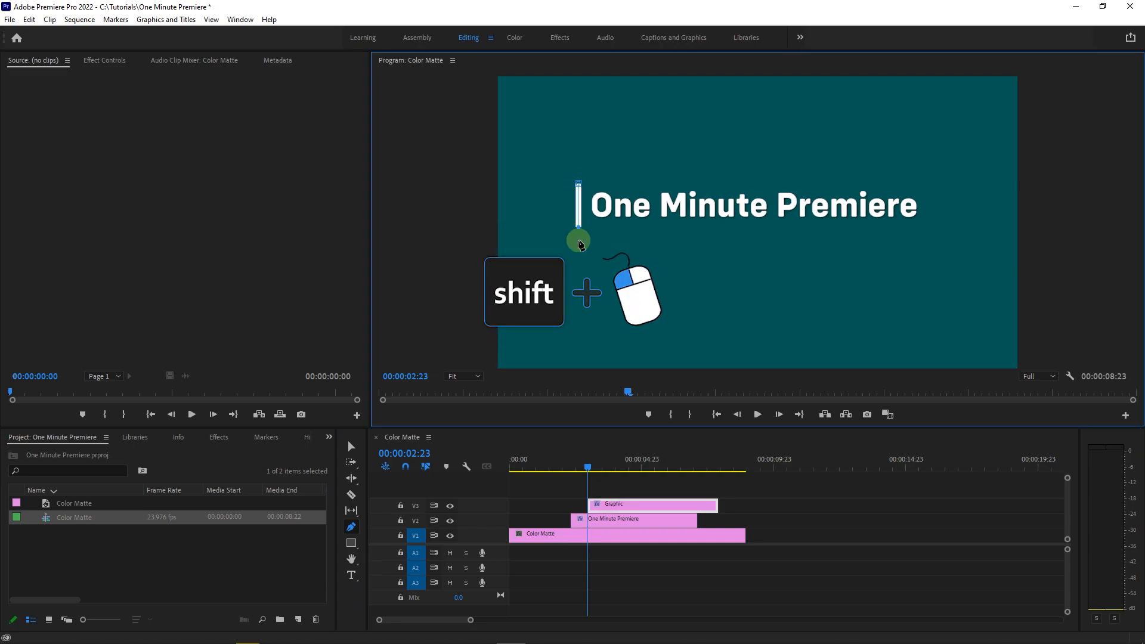
click(351, 447)
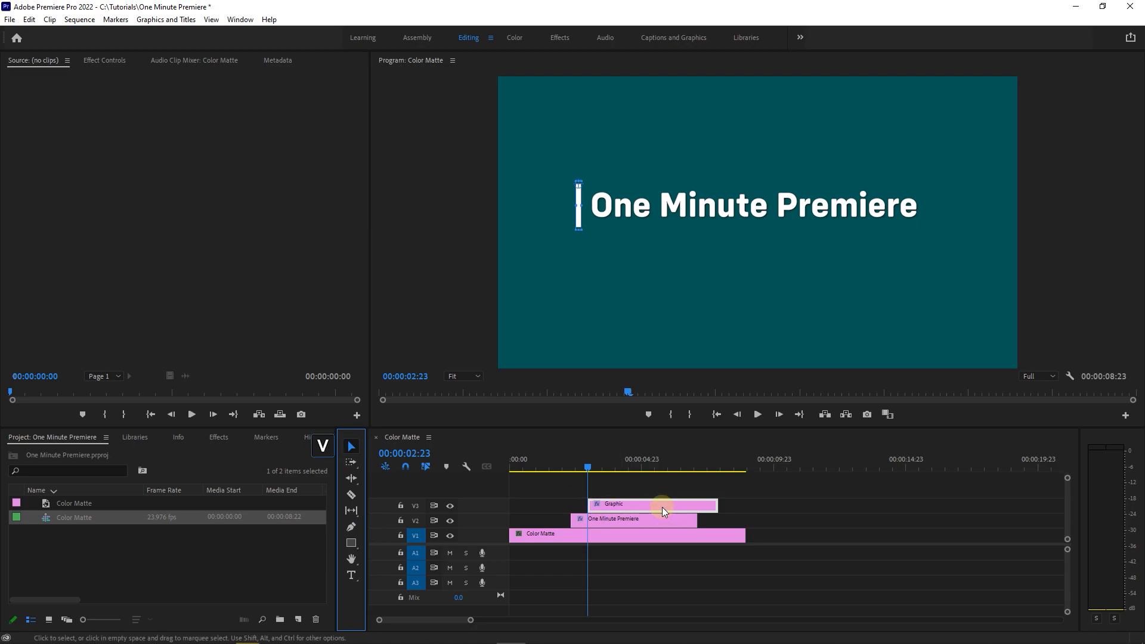
drag(658, 504, 696, 505)
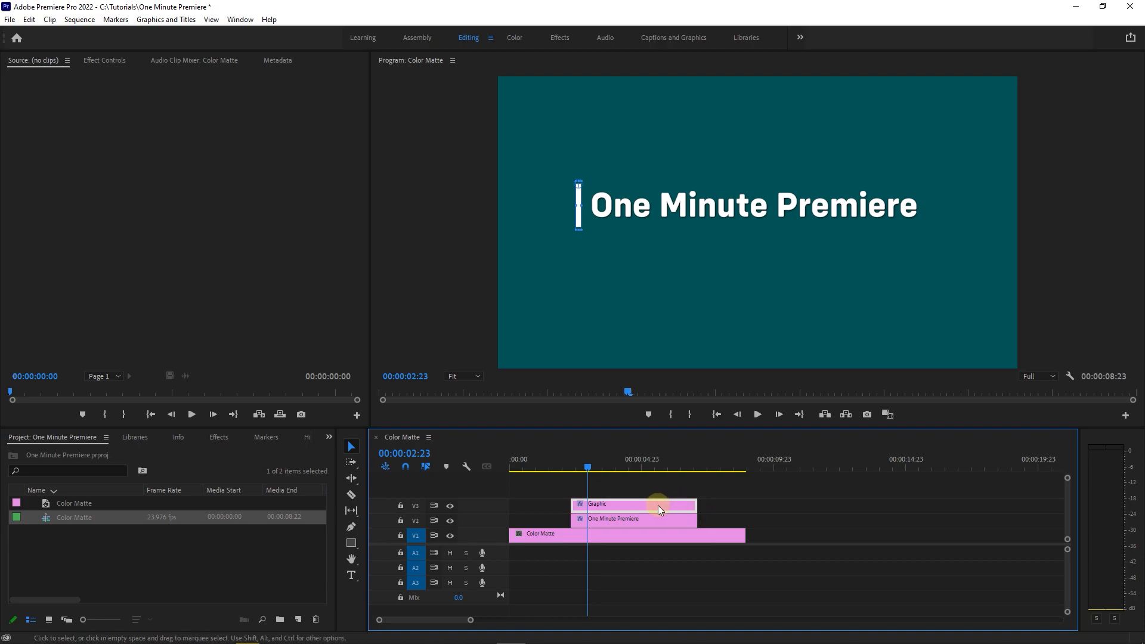
- Set the vertical line's stroke colour to white (FFFFFF) with a stroke width of 20
click(102, 61)
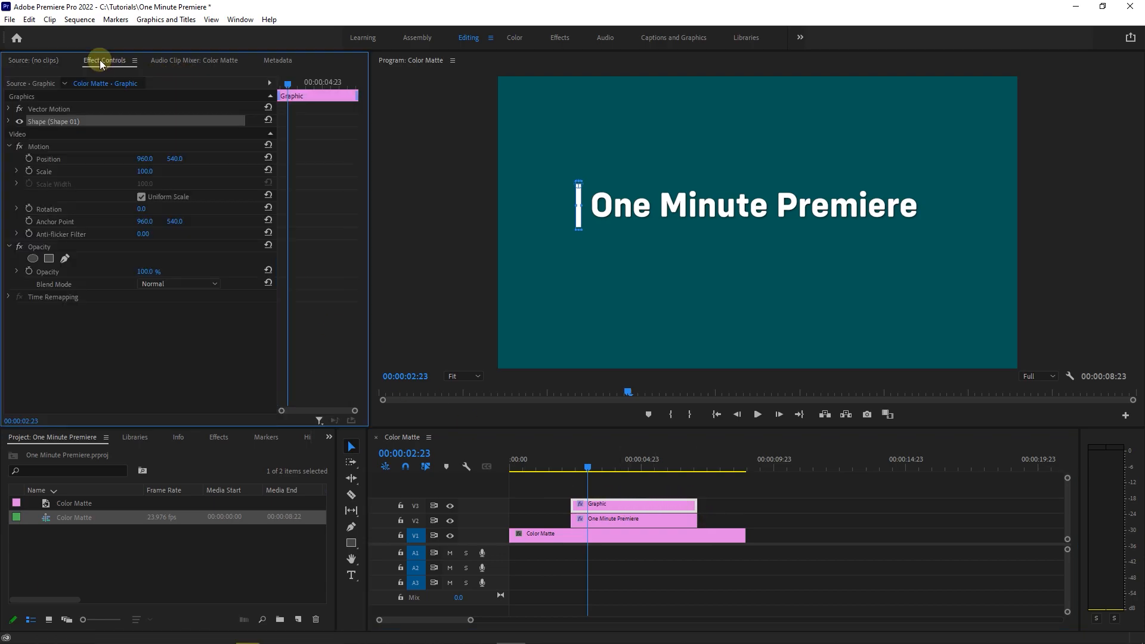
click(9, 123)
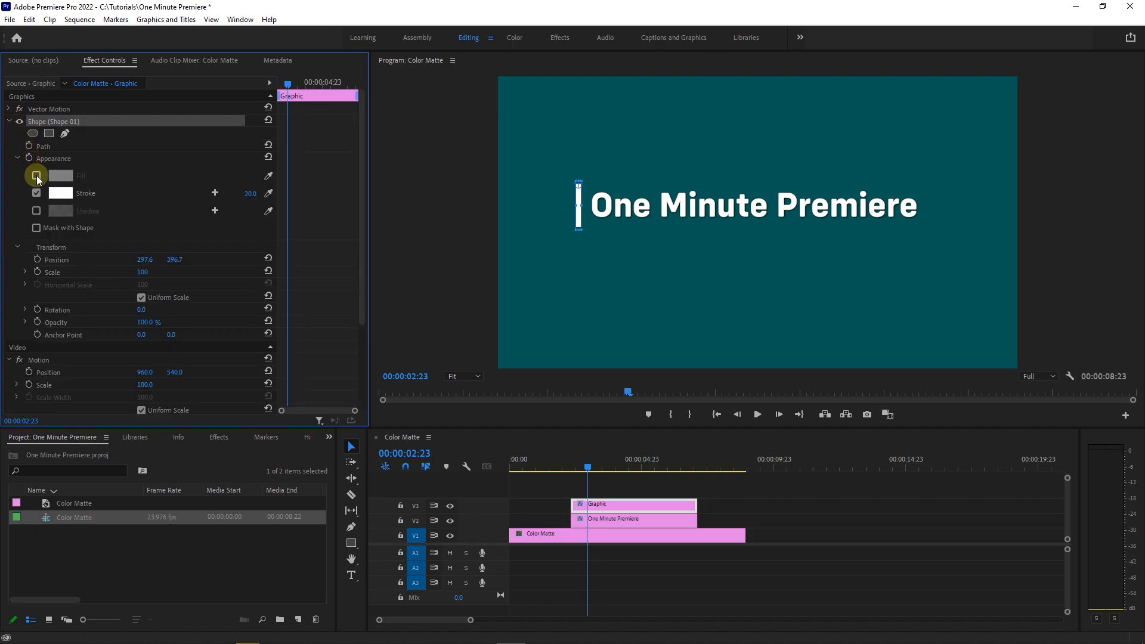
click(65, 195)
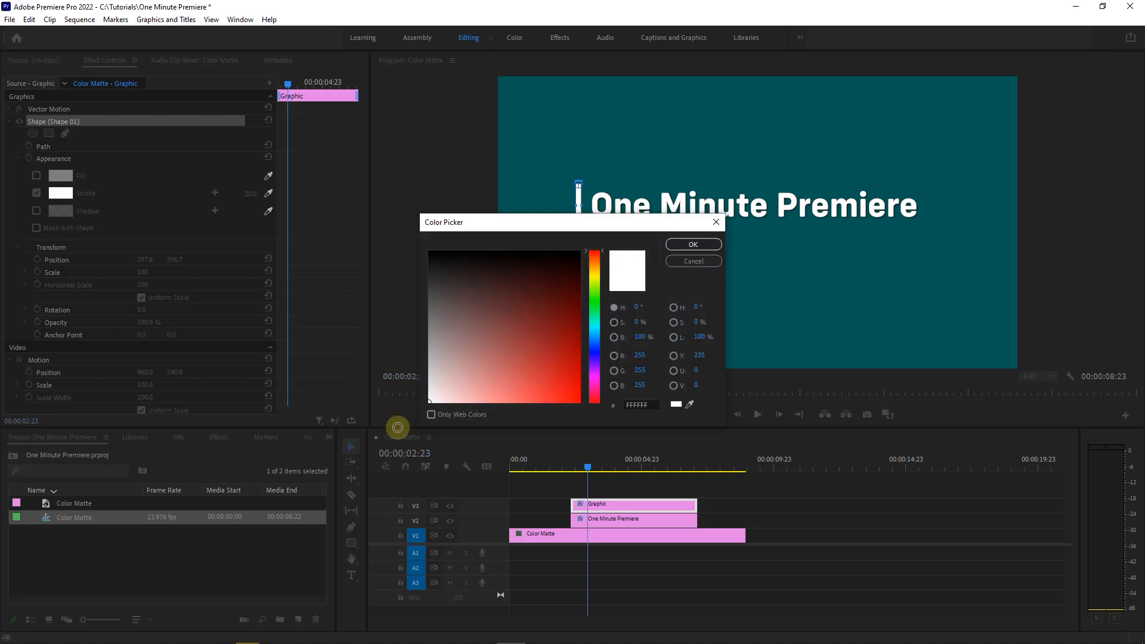
click(692, 244)
click(252, 195)
click(220, 479)
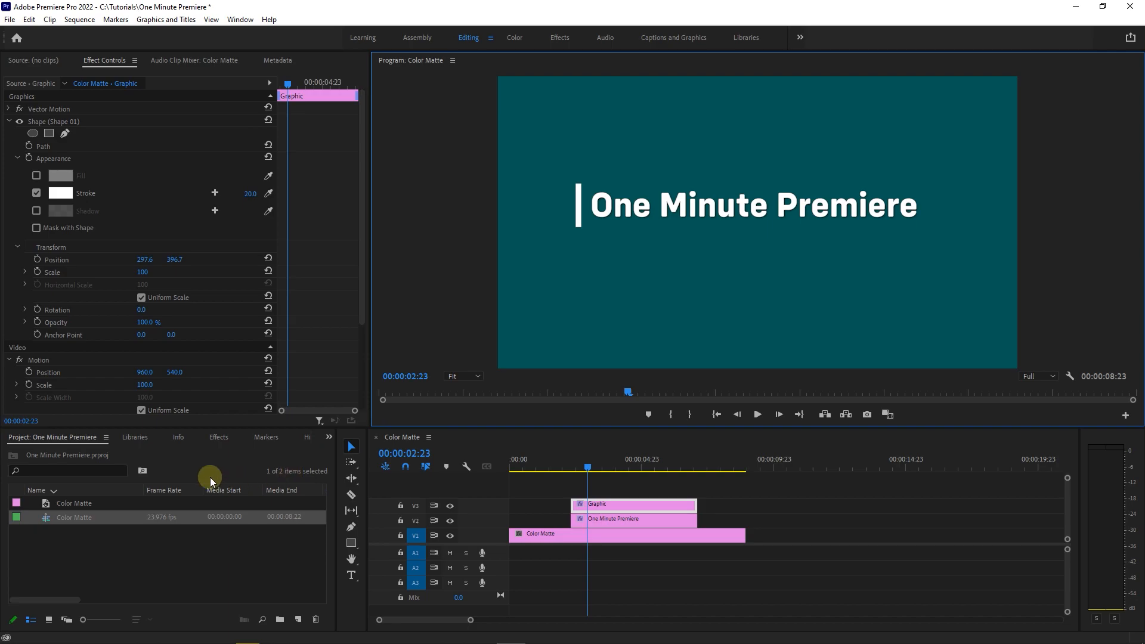
- Search the effects for "linear wipe" and apply the Linear Wipe effect to the One Minute Premiere title clip
click(219, 439)
click(98, 453)
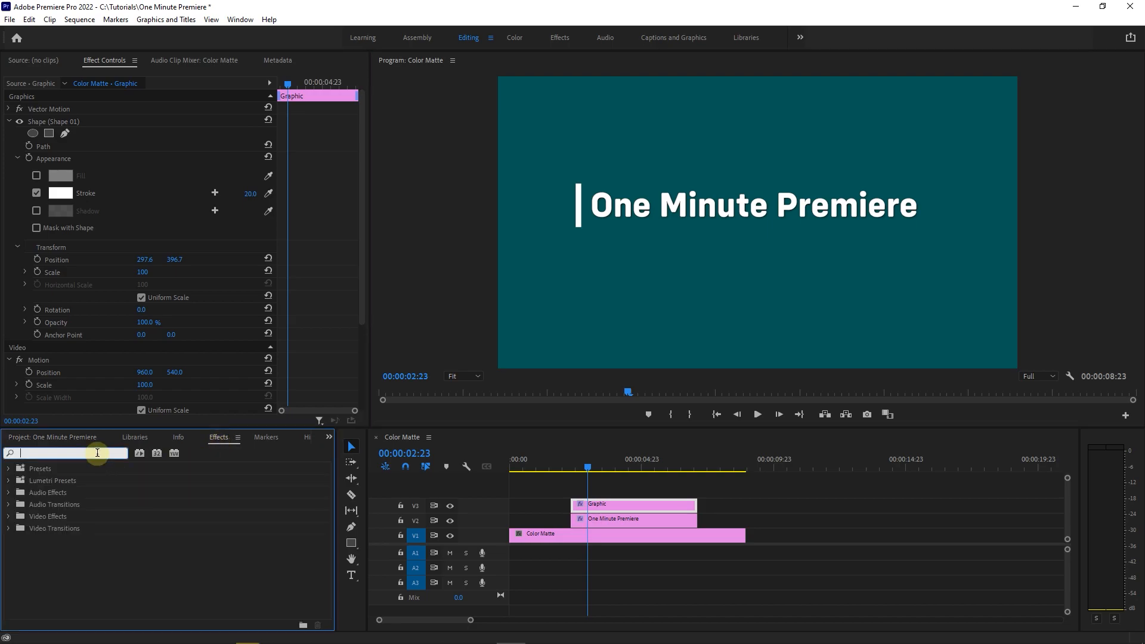
text(linear wipe)
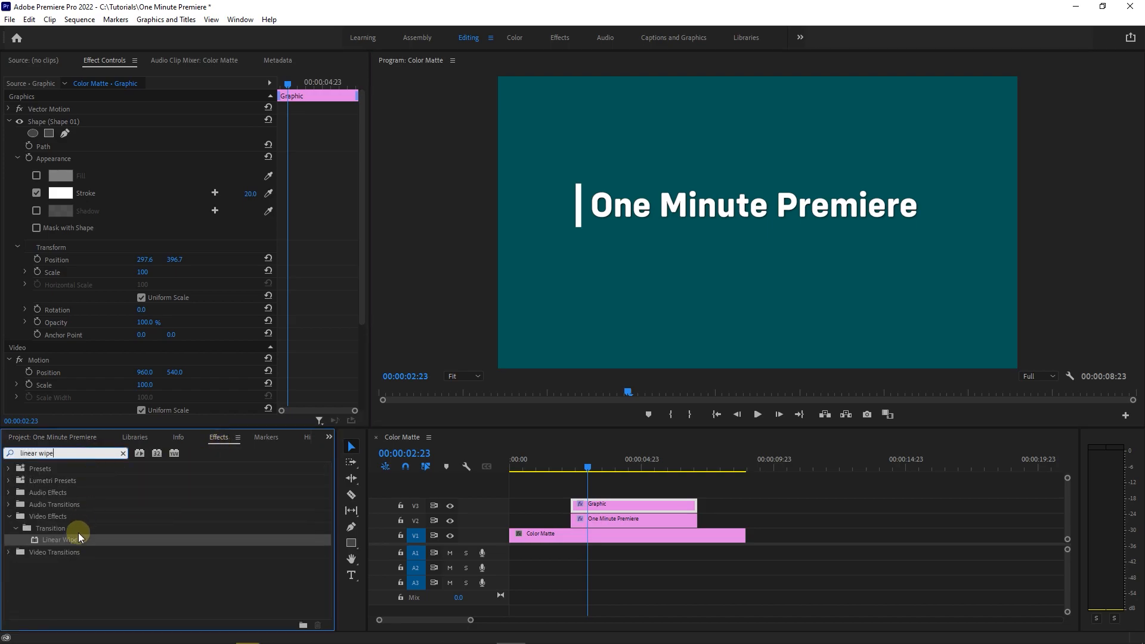
drag(46, 545, 610, 521)
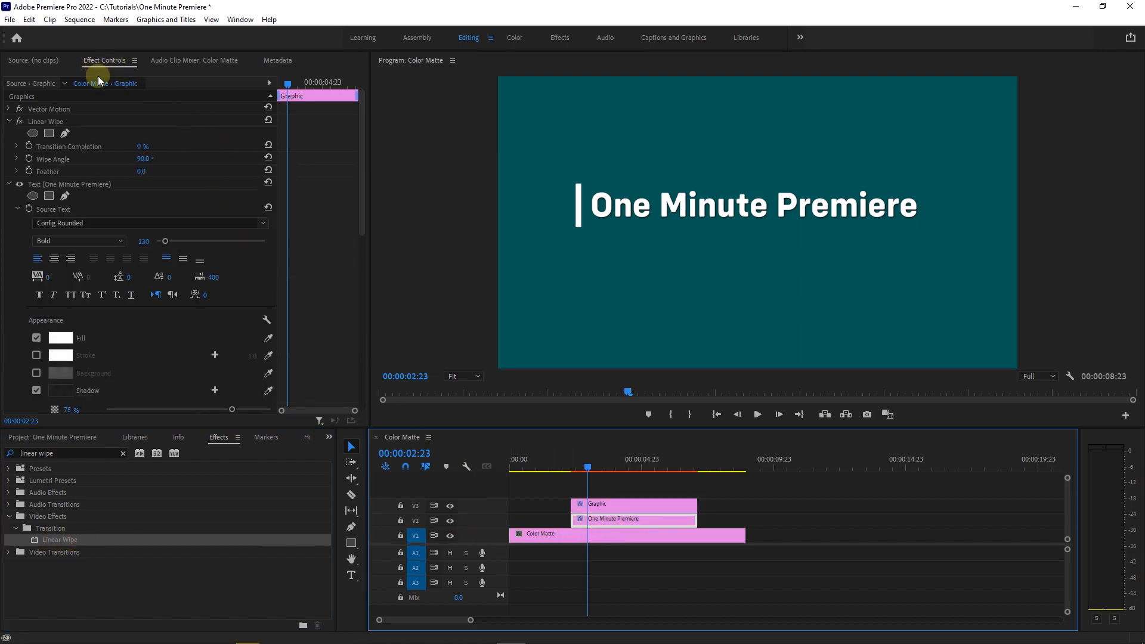
- At the start of the title clip (00:00:02:08), keyframe the Linear Wipe's Transition Completion at 100%
drag(291, 85, 276, 84)
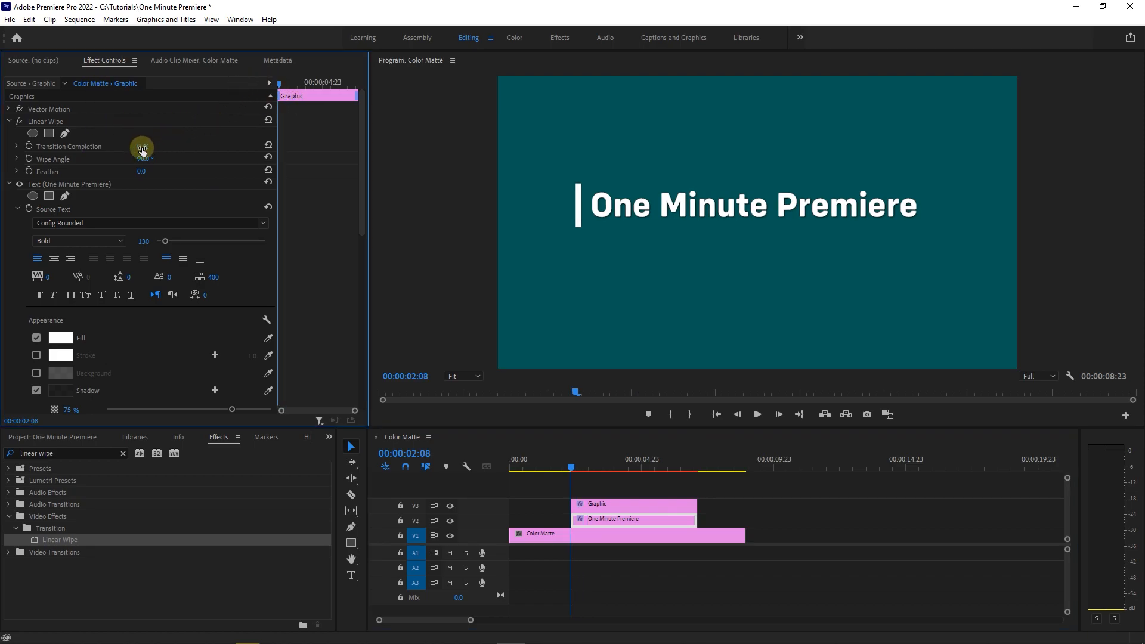
text(10)
key(Return)
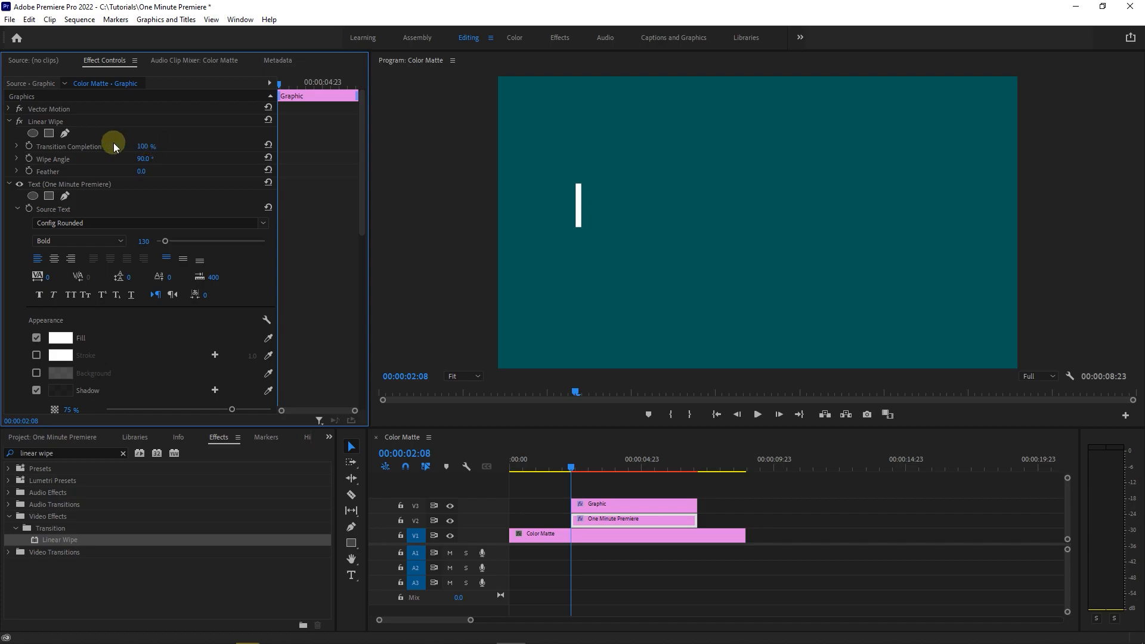
click(29, 146)
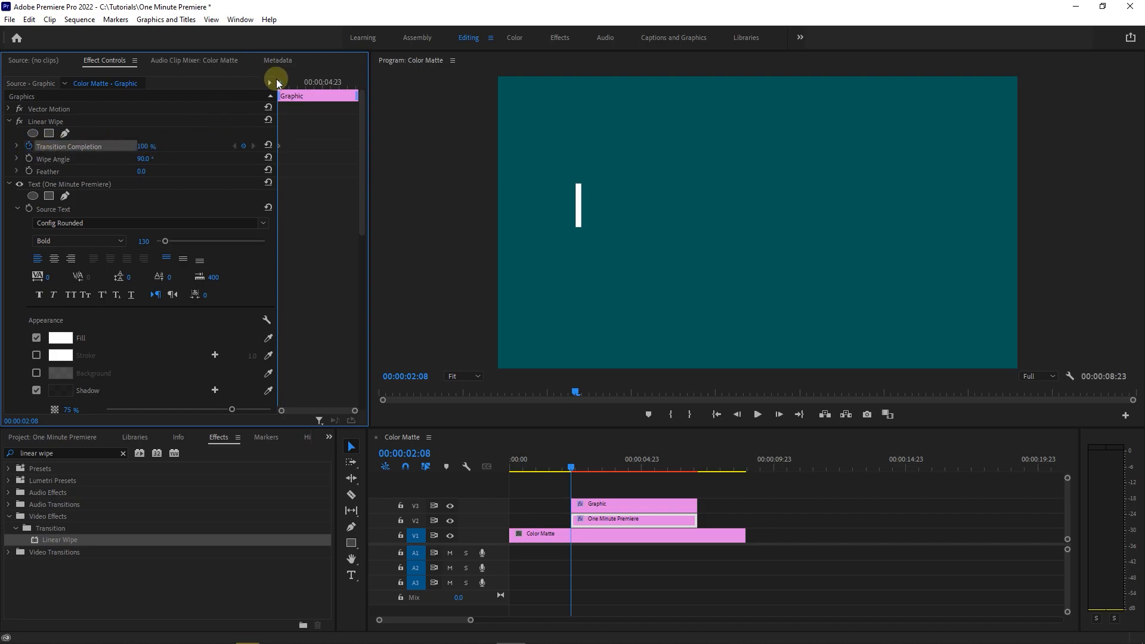
- At 00:00:04:23, add a Transition Completion keyframe of 0% to the title's Linear Wipe
drag(280, 84, 325, 87)
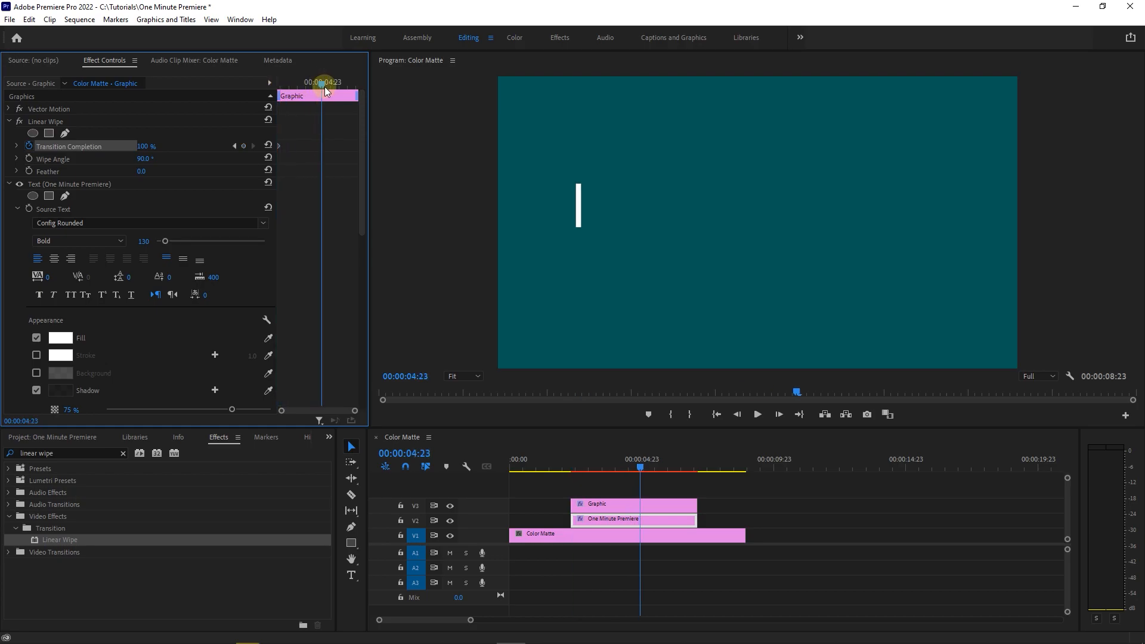
click(148, 148)
text(0)
key(Return)
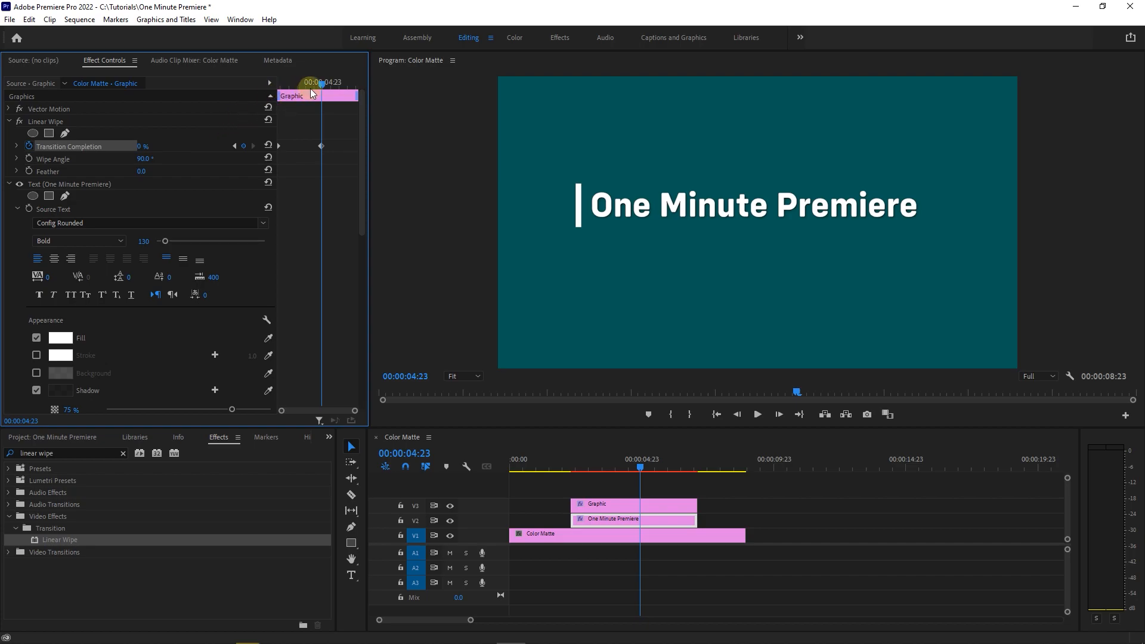
- Play back the title wipe from the clip's start and set its Wipe Angle to -90°
drag(299, 84, 274, 89)
key(space)
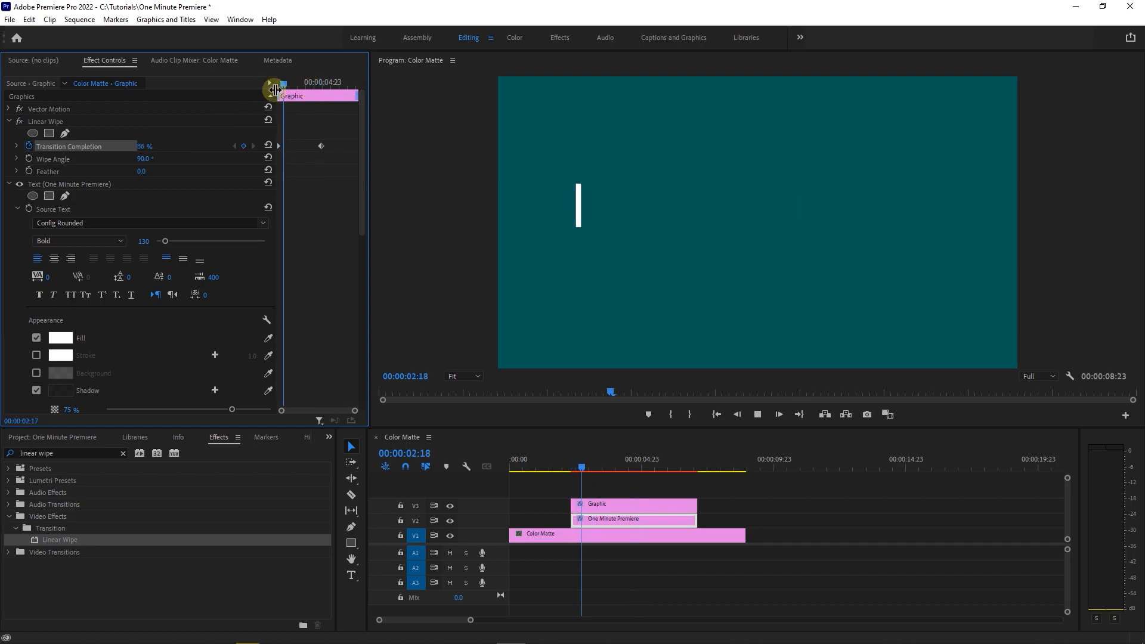
key(space)
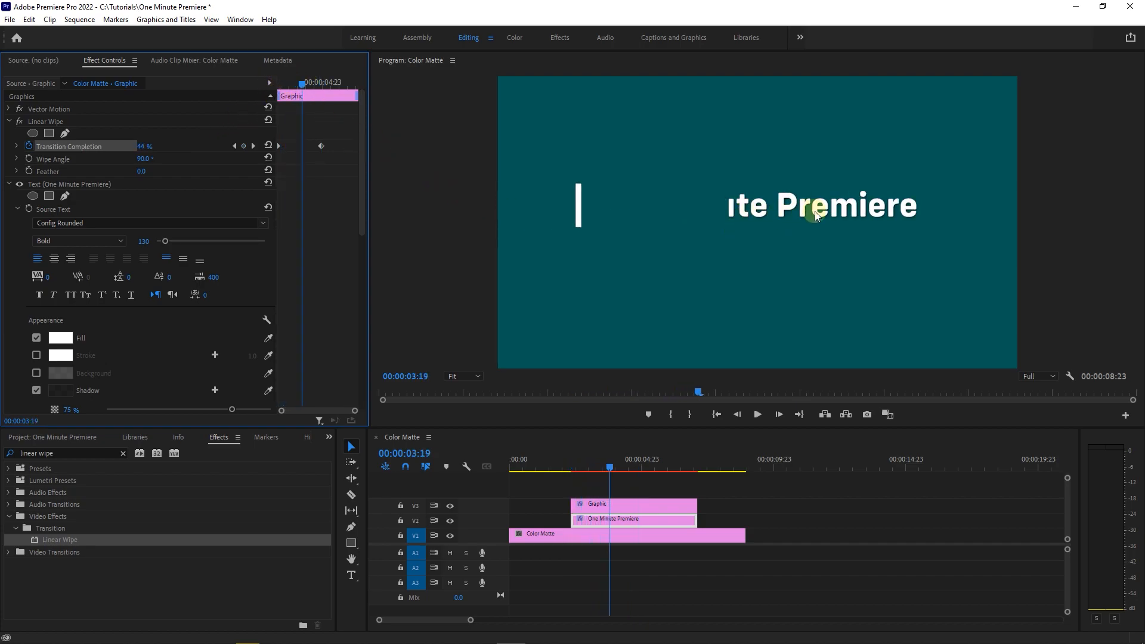
click(149, 159)
text(-90)
key(Return)
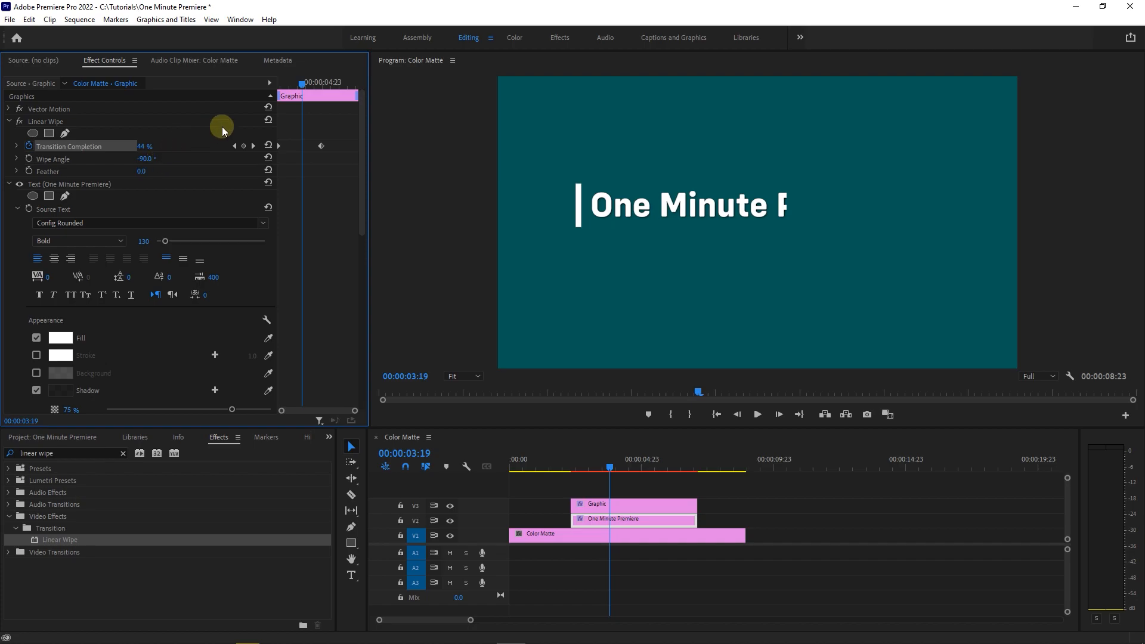
- Speed up the title wipe by moving its ending Transition Completion keyframe earlier, to about 00:00:03:16, and play it back
drag(292, 89, 266, 85)
key(space)
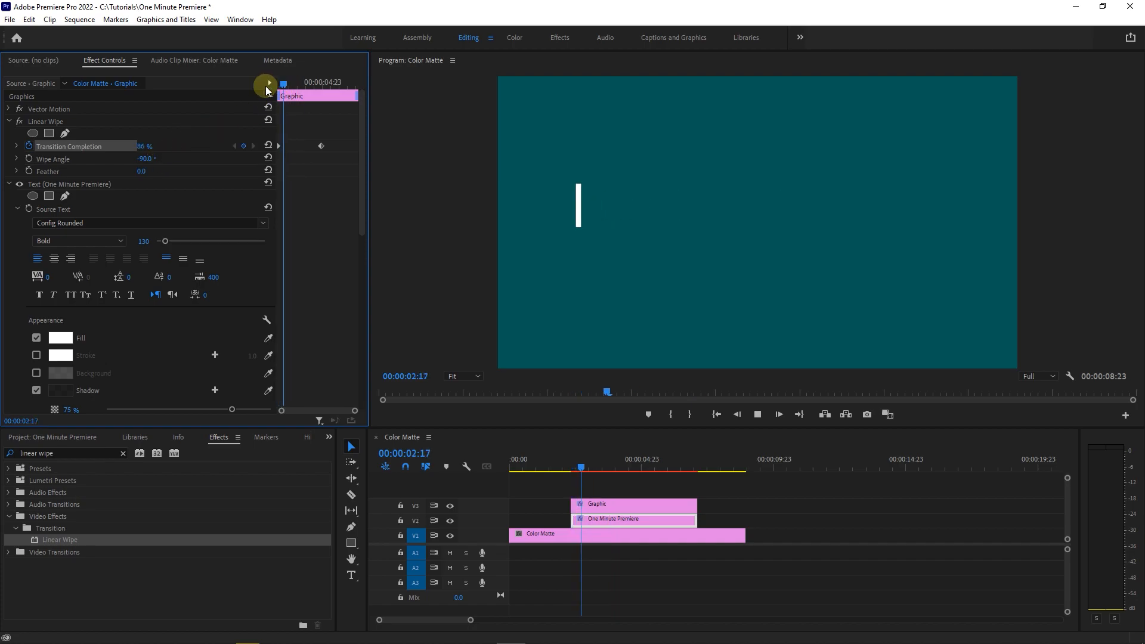
key(space)
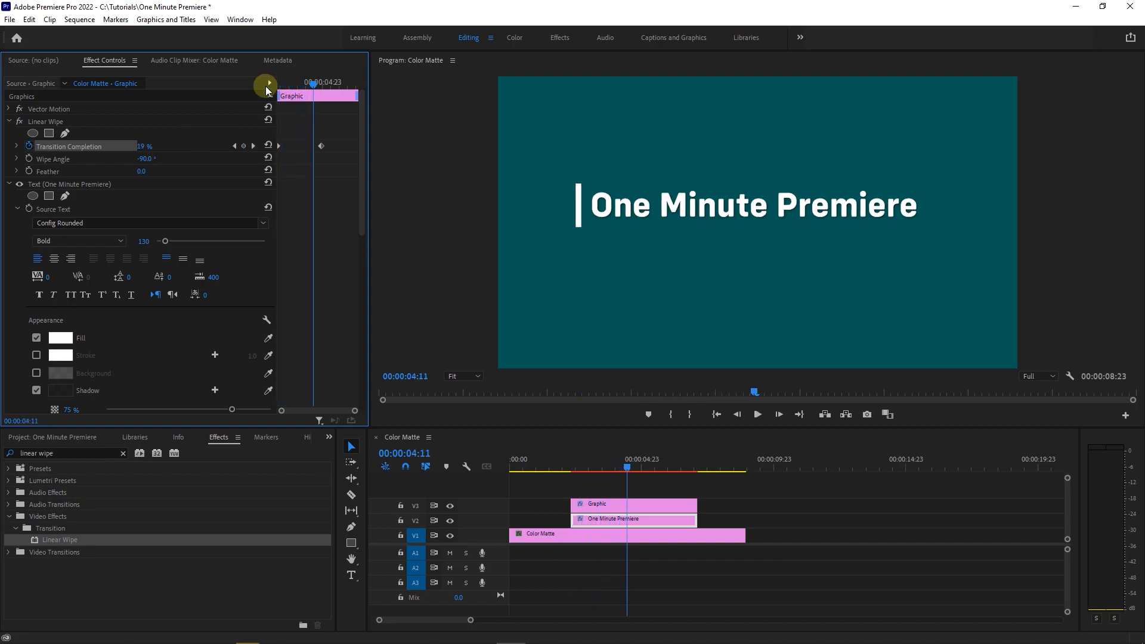
drag(313, 85, 301, 89)
drag(321, 145, 300, 145)
drag(299, 84, 269, 84)
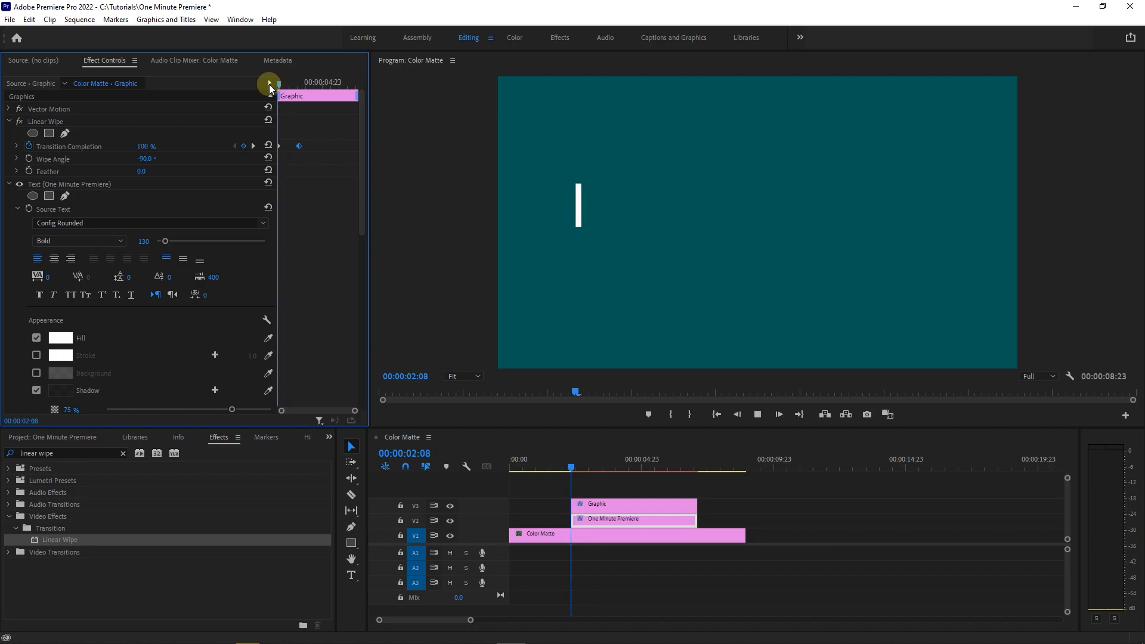
key(space)
key(space)
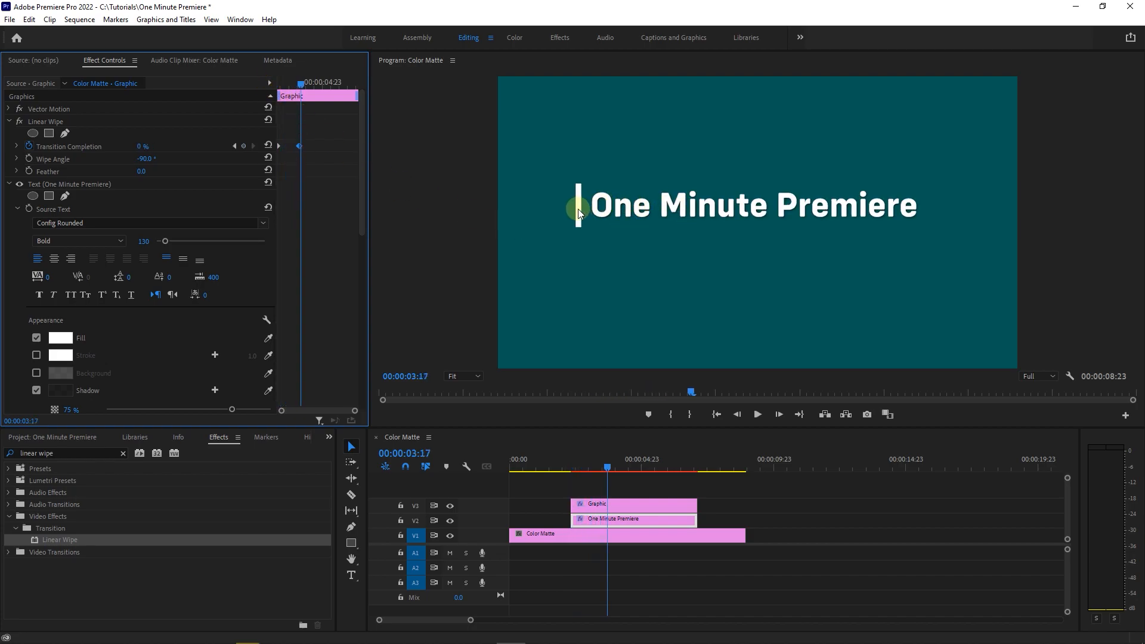
- Enable Position keyframing for the vertical line's shape at the start of its clip (00:00:02:08)
click(591, 505)
drag(300, 85, 264, 95)
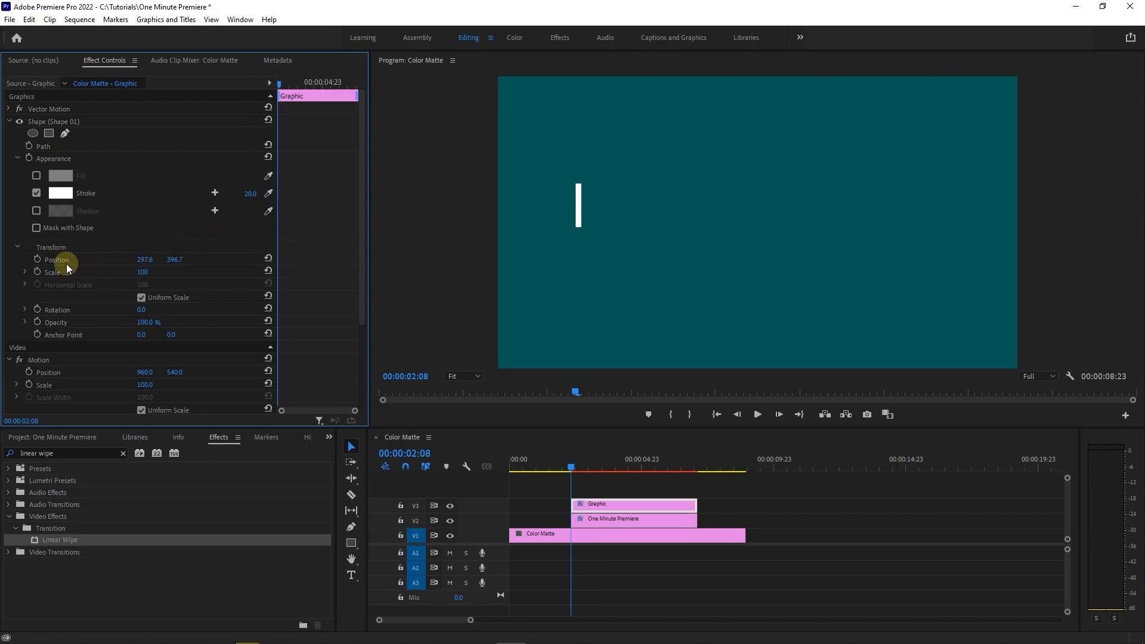
click(37, 260)
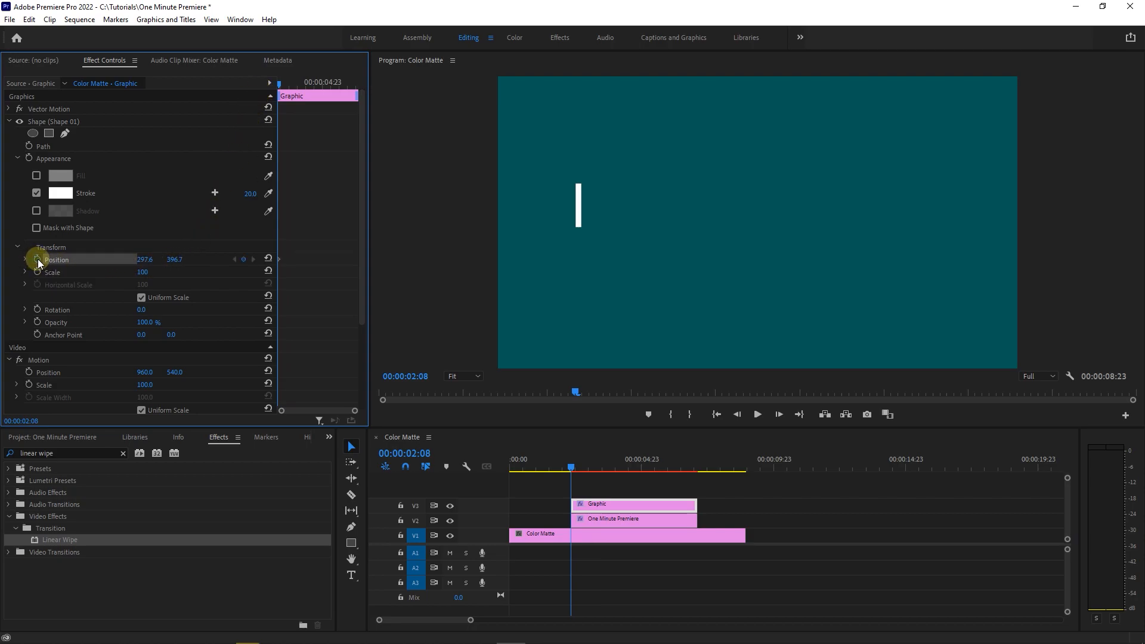
- At the title wipe's ending keyframe (00:00:03:16), keyframe the line's horizontal position at 1582.6, just past the end of the text
click(607, 521)
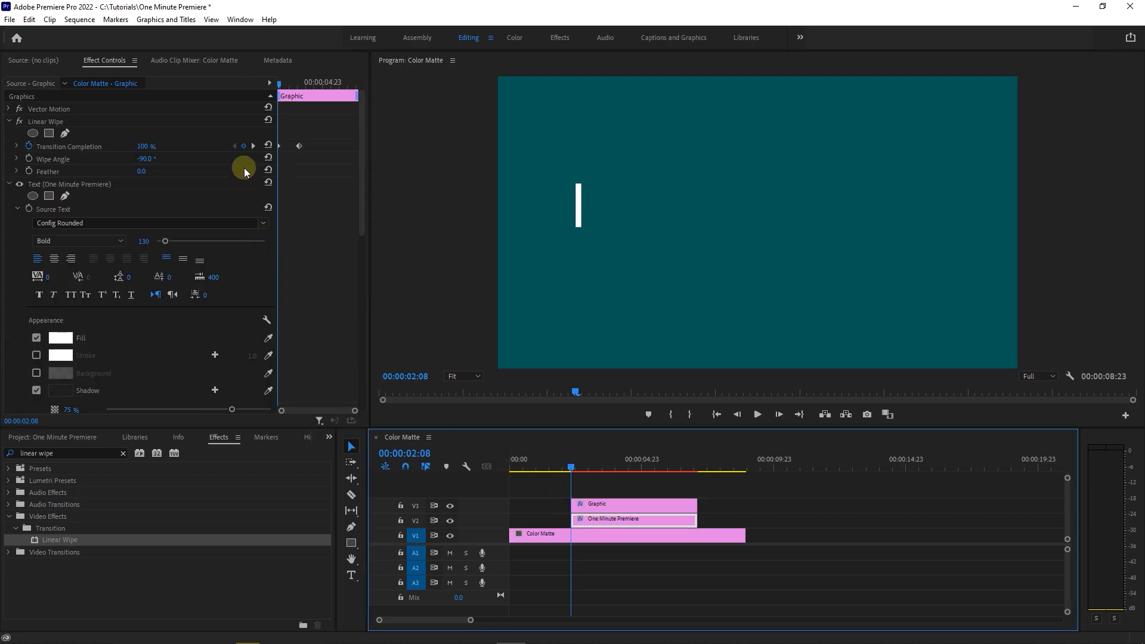
click(254, 147)
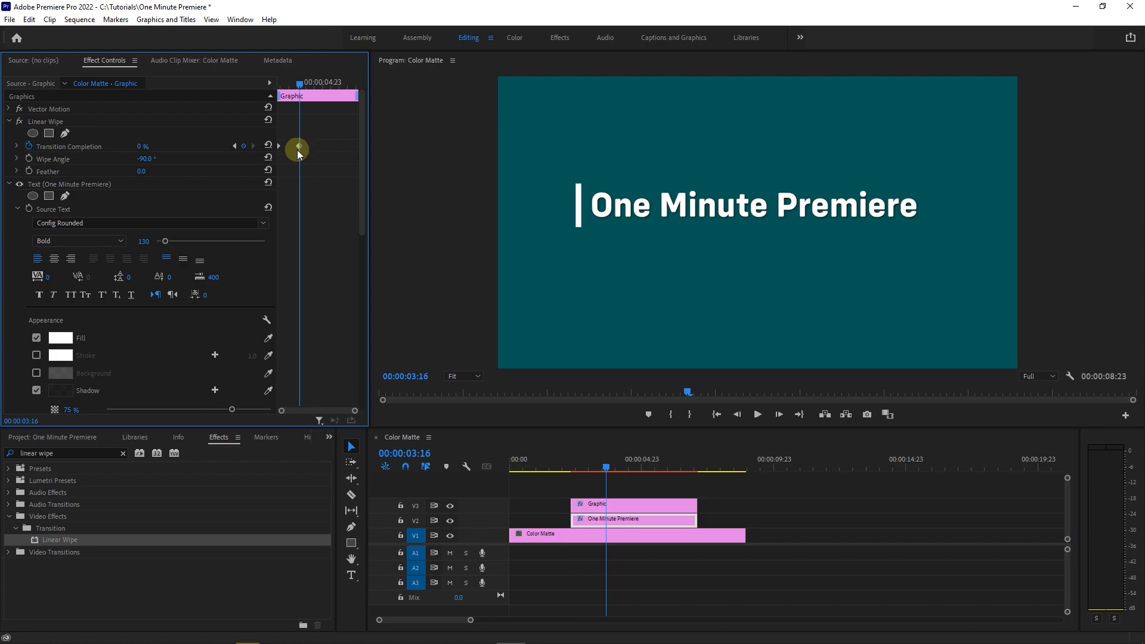
click(590, 507)
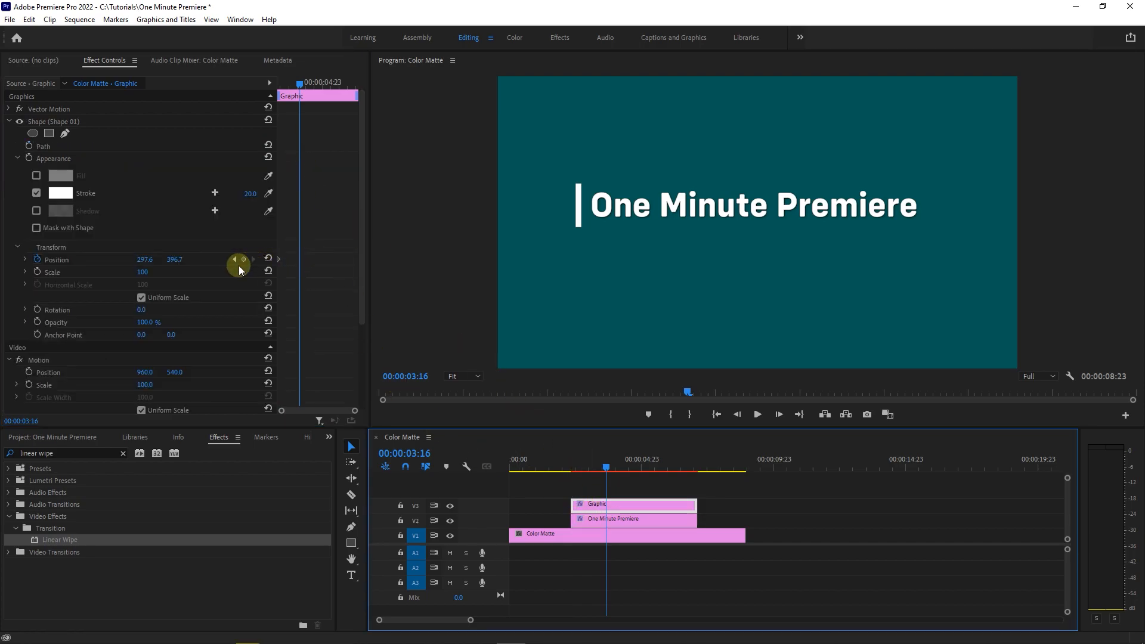
drag(144, 259, 911, 259)
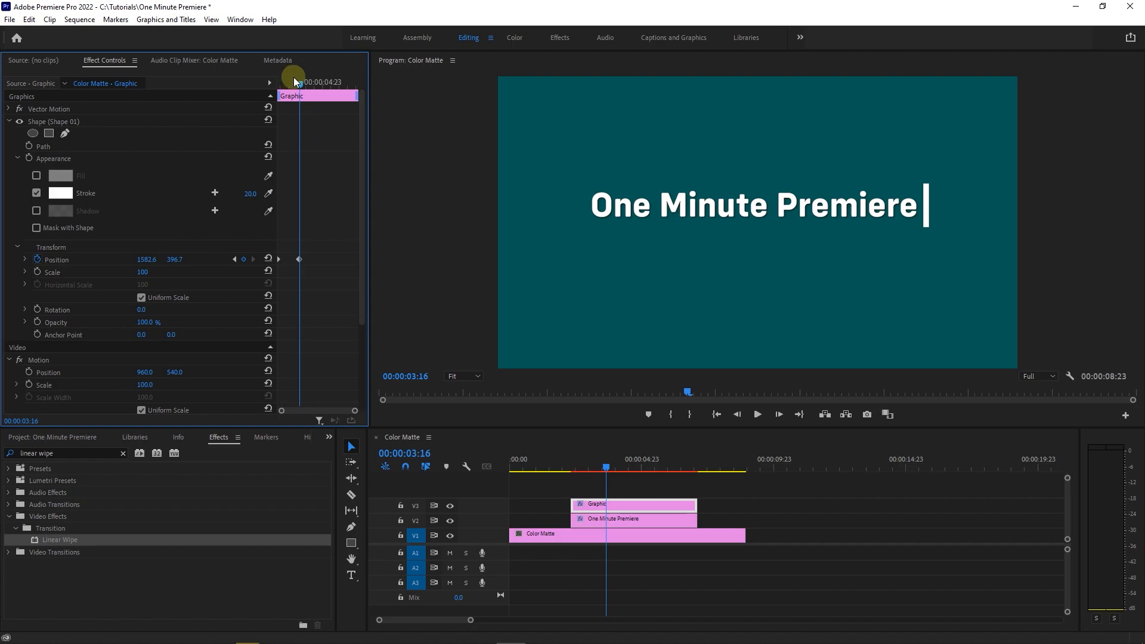
- Play the animation from the clip's start to check the line's movement against the text reveal
drag(299, 84, 264, 87)
key(space)
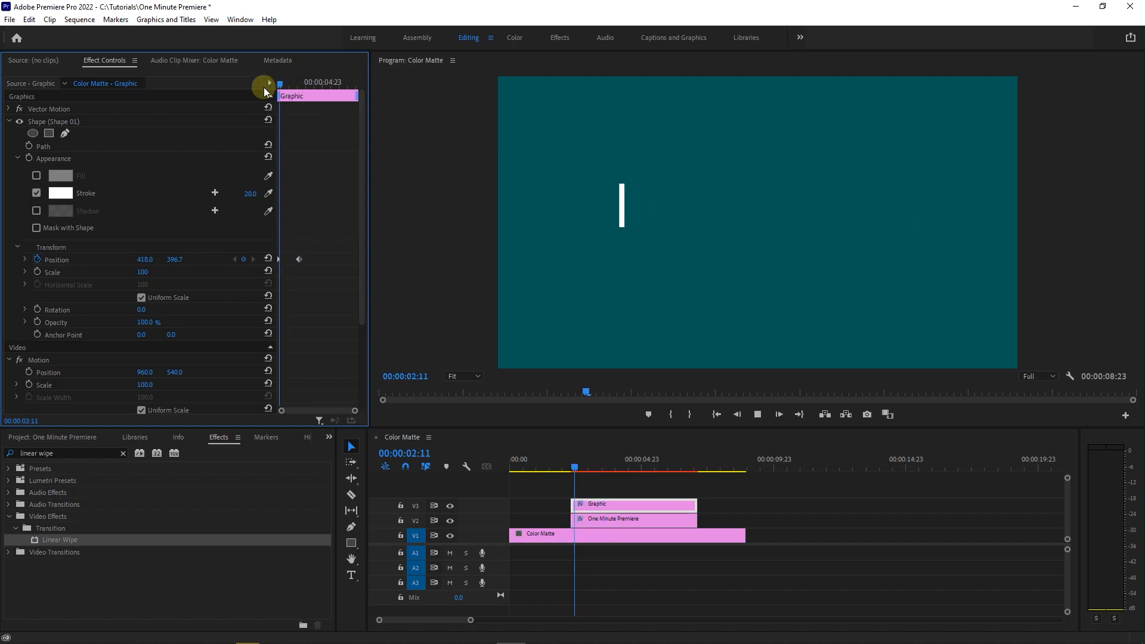
key(space)
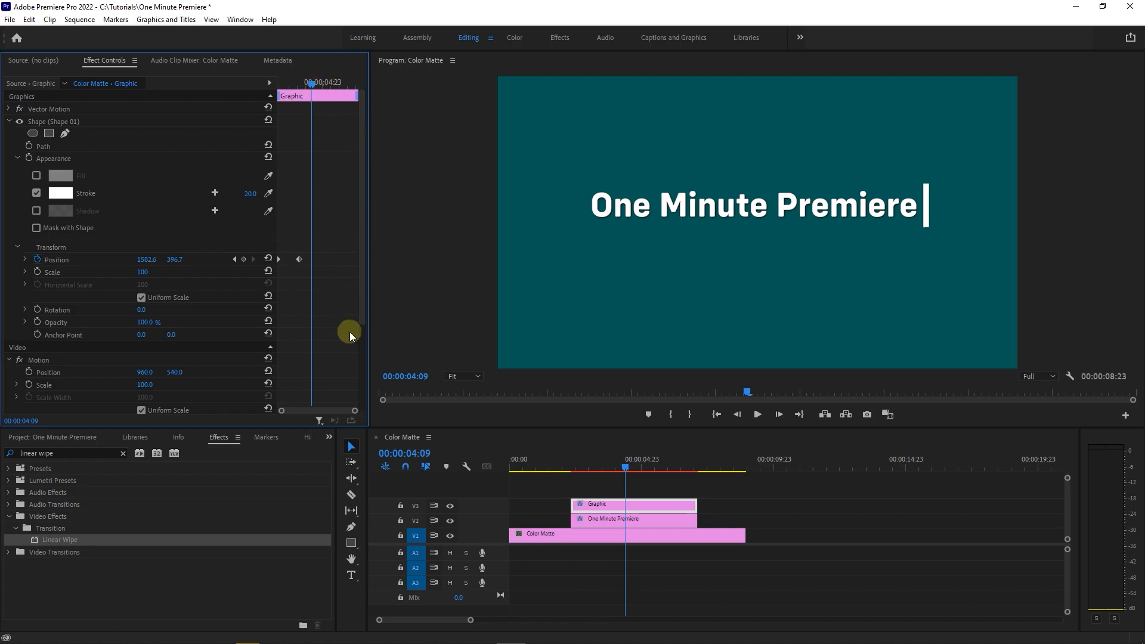
- Step through the first frames to 00:00:02:14 and shift the line horizontally back toward the reveal edge, adding a Position keyframe
drag(355, 412, 303, 409)
drag(316, 93, 262, 85)
key(Right)
key(Right)
key(Right)
key(Right)
key(Right)
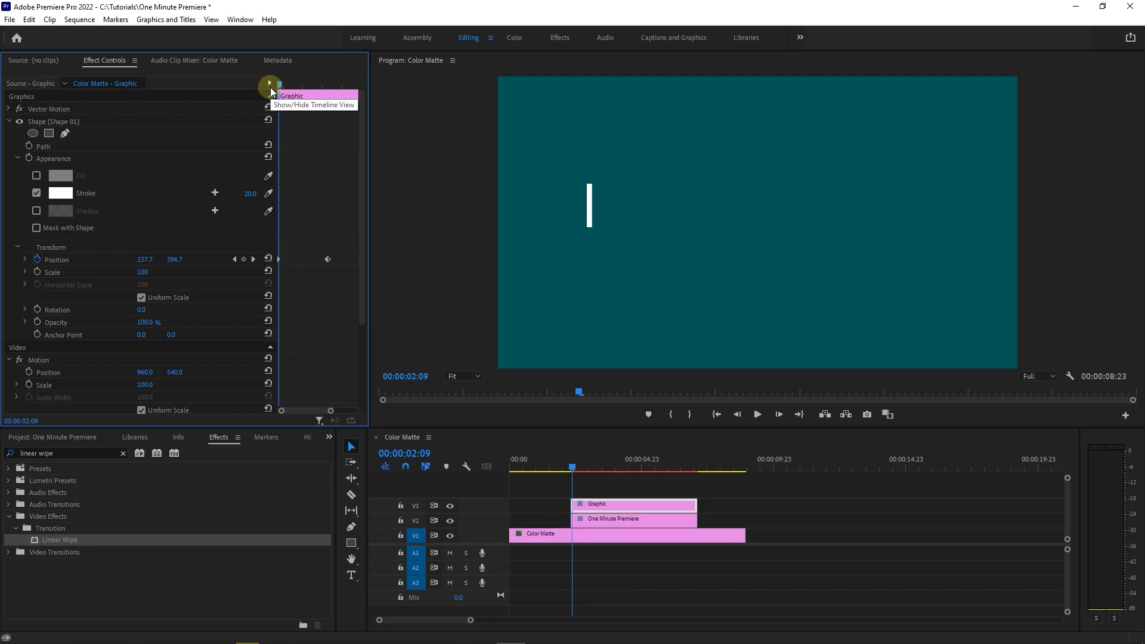
key(Right)
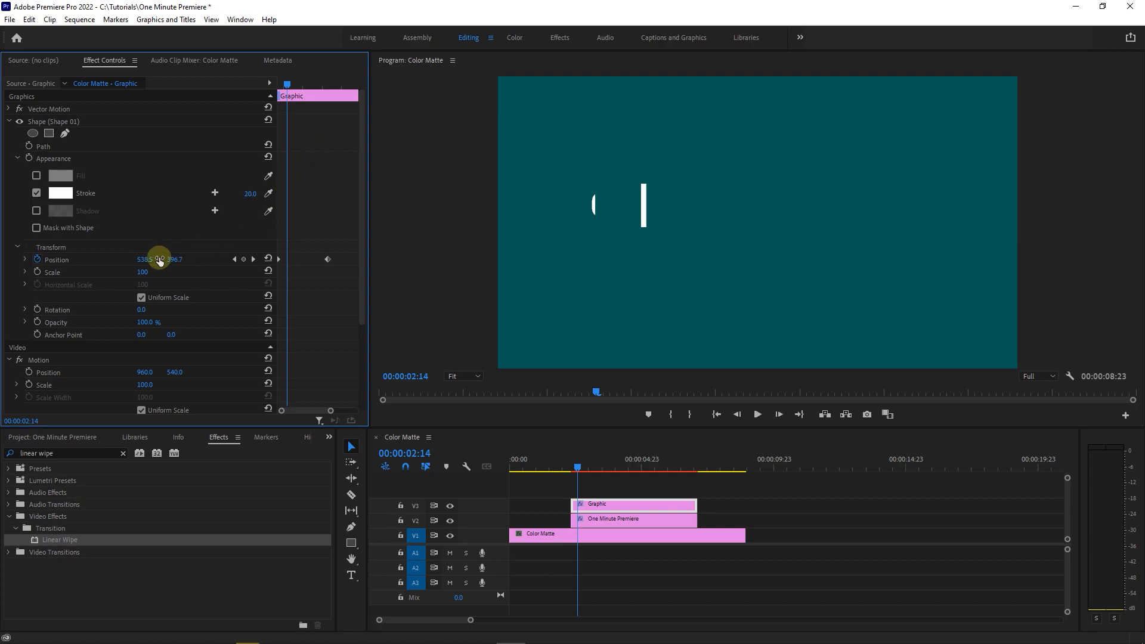
drag(145, 260, 52, 260)
- At 00:00:02:17, shift the line horizontally forward to the edge of the revealed text, adding a Position keyframe
key(Right)
key(Right)
key(Right)
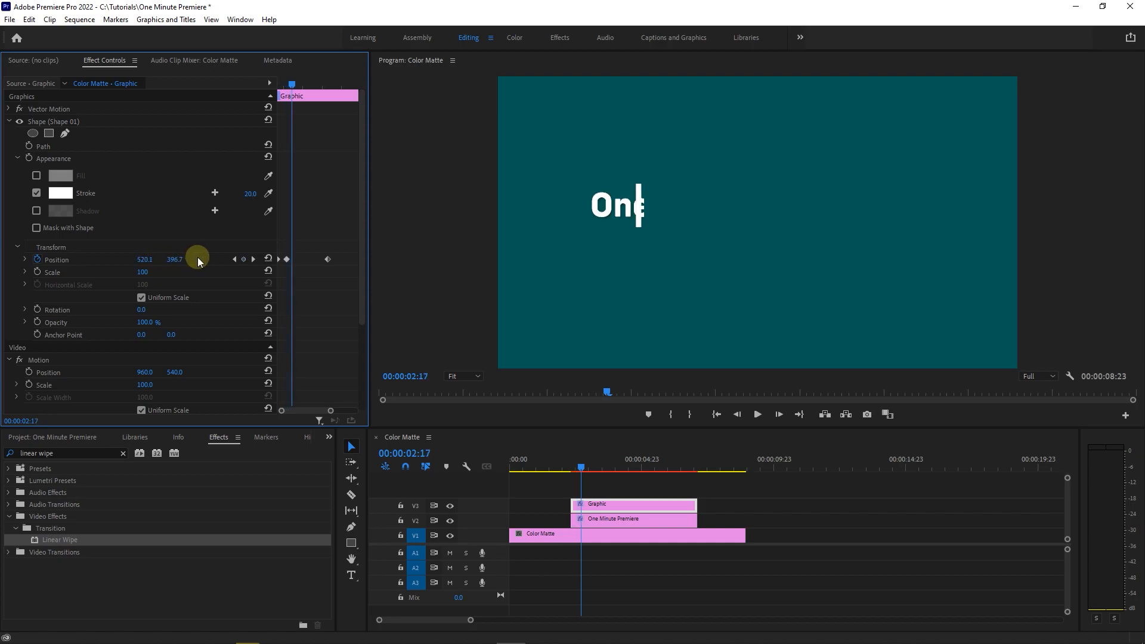
drag(144, 260, 166, 259)
- Continue through the reveal a few frames at a time, keyframing the line's horizontal position so it follows the text edge
key(Right)
key(Right)
key(Right)
drag(150, 258, 173, 256)
key(Right)
key(Right)
key(Right)
key(Right)
key(Right)
key(Right)
key(Right)
key(Right)
key(Right)
key(Right)
key(Right)
key(Right)
key(Right)
key(Right)
key(Left)
key(Right)
- Play the animation from the clip's start to check that the line tracks the edge of the revealed text
drag(299, 84, 263, 88)
key(space)
key(space)
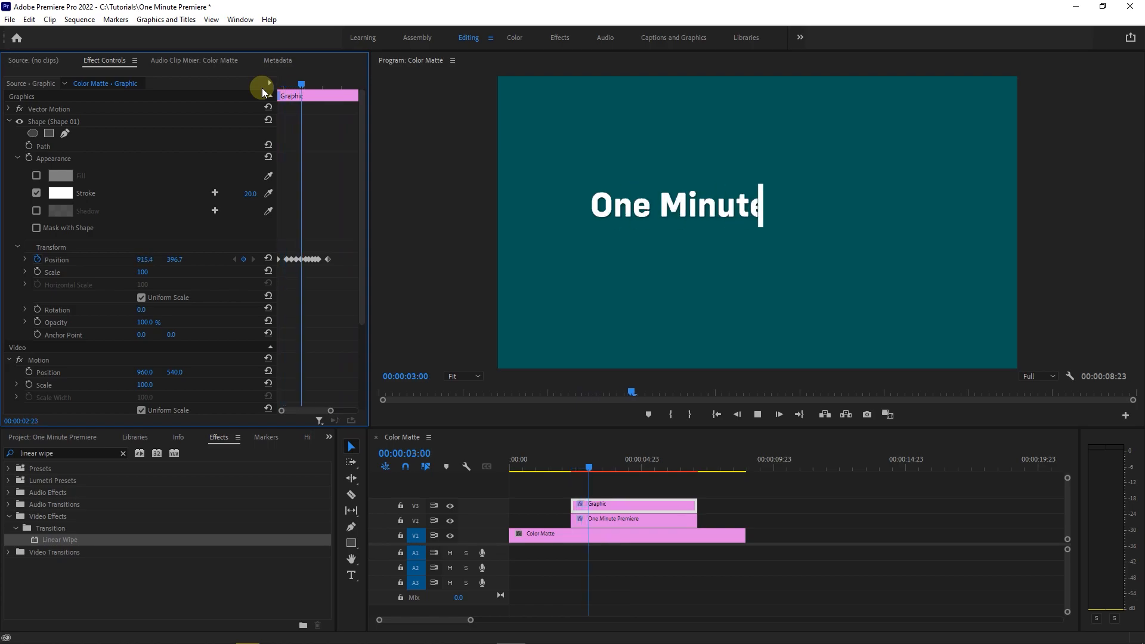
key(space)
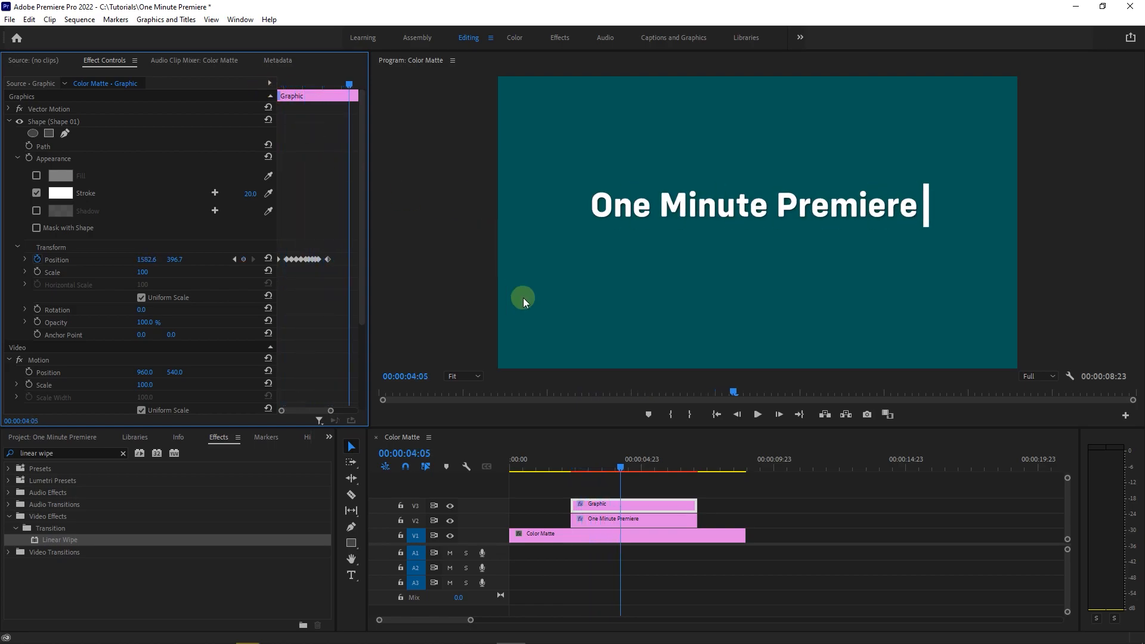
- Extend the start of the line's V3 clip back to about 00:00:01:00 and split it at 00:00:02:08
drag(578, 467, 572, 467)
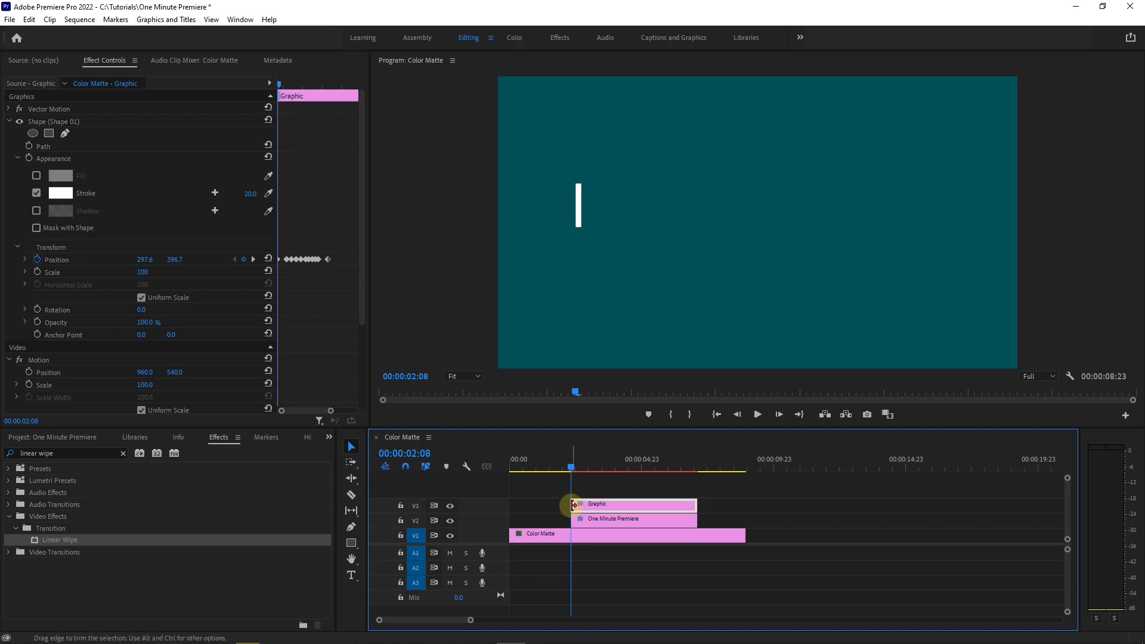
drag(574, 506, 539, 506)
drag(470, 620, 416, 620)
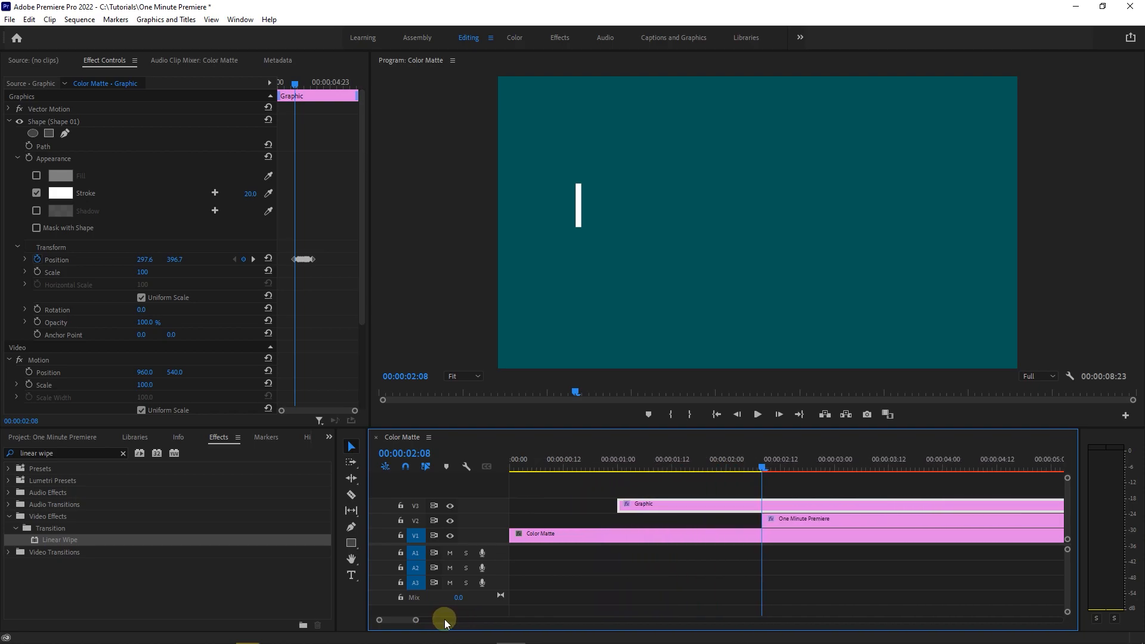
key(c)
click(764, 506)
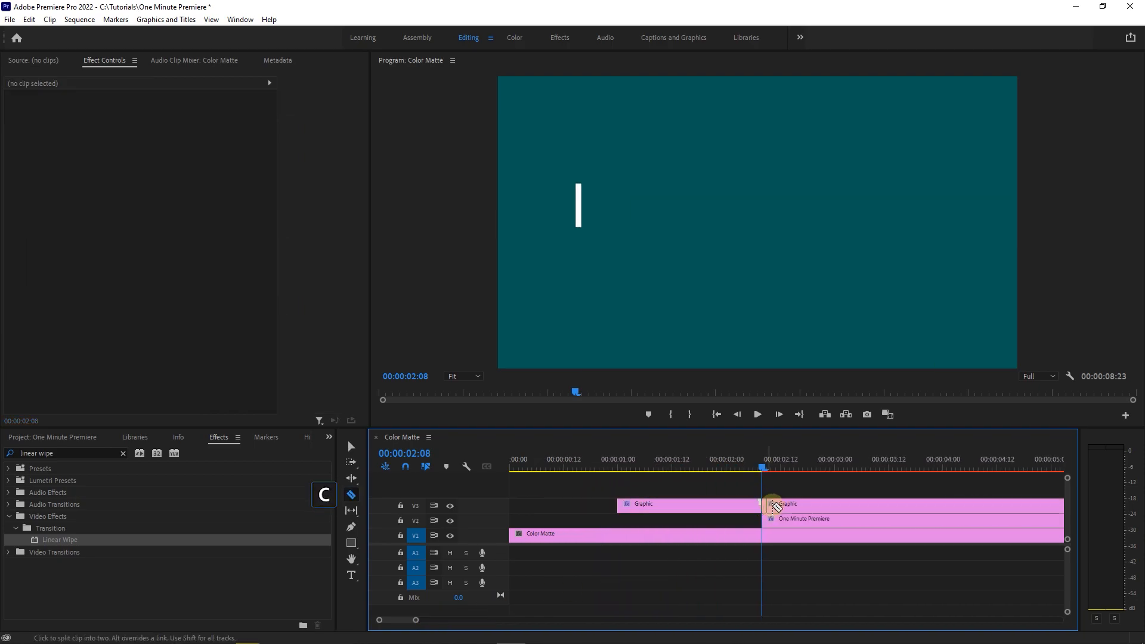
- Split the line's clip every three frames going backward from 00:00:02:05 to 00:00:01:17
key(Left)
key(Left)
key(Left)
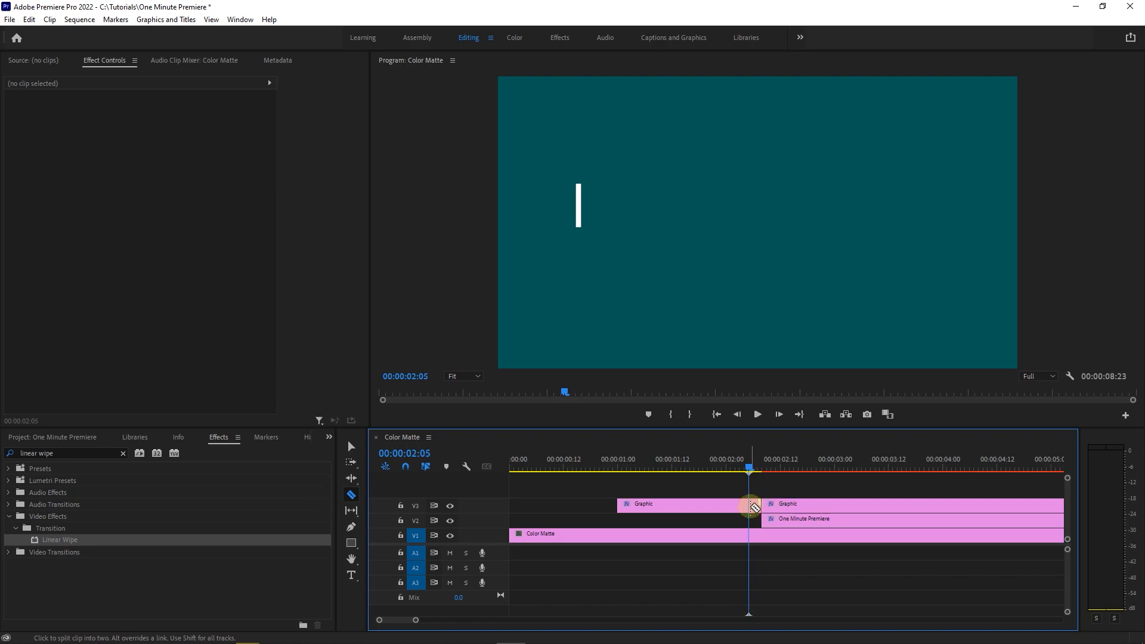
click(749, 505)
key(Left)
key(Left)
key(Left)
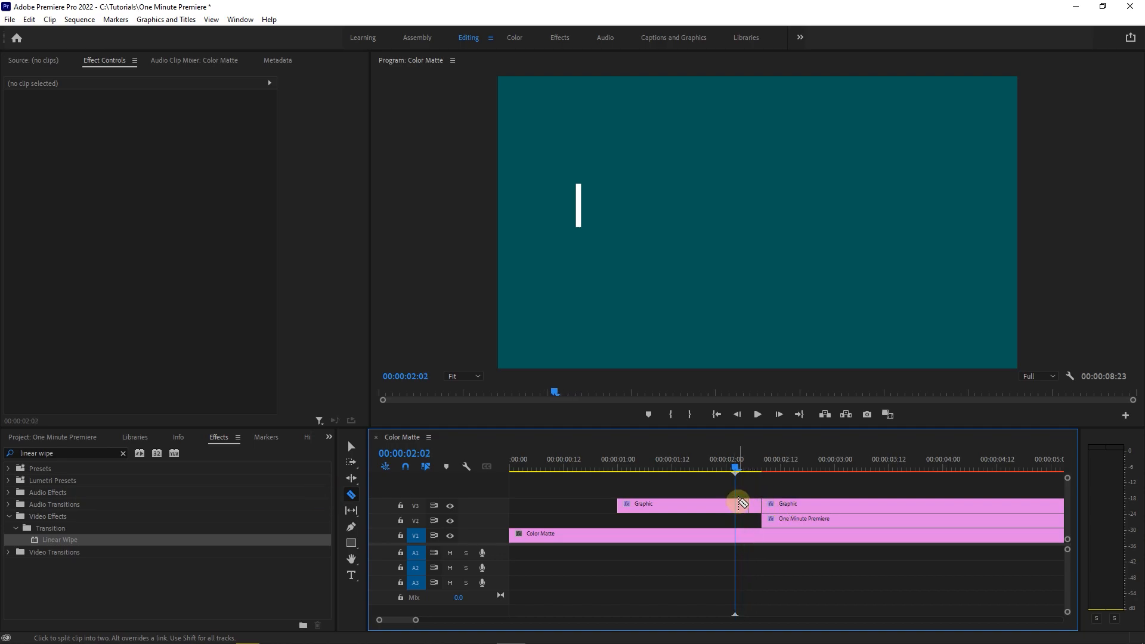
click(736, 506)
key(Left)
key(Left)
key(Left)
click(722, 506)
key(Left)
key(Left)
key(Left)
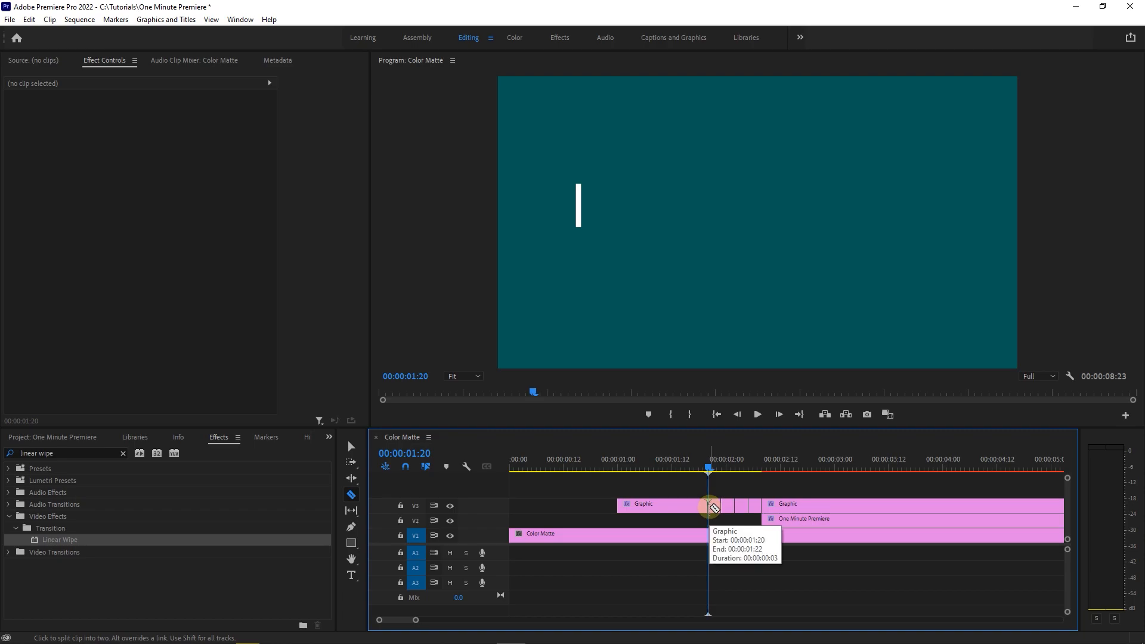
click(708, 506)
key(Left)
key(Left)
key(Left)
- Delete every other three-frame segment before the reveal, those starting at 00:00:02:05, 00:00:01:23 and 00:00:01:17, to make the line blink
click(351, 446)
click(755, 506)
shift+click(728, 505)
shift+click(703, 504)
key(Delete)
- Split the line's clip at 00:00:01:14 and delete the leftover portion before it
key(Left)
key(Left)
key(Left)
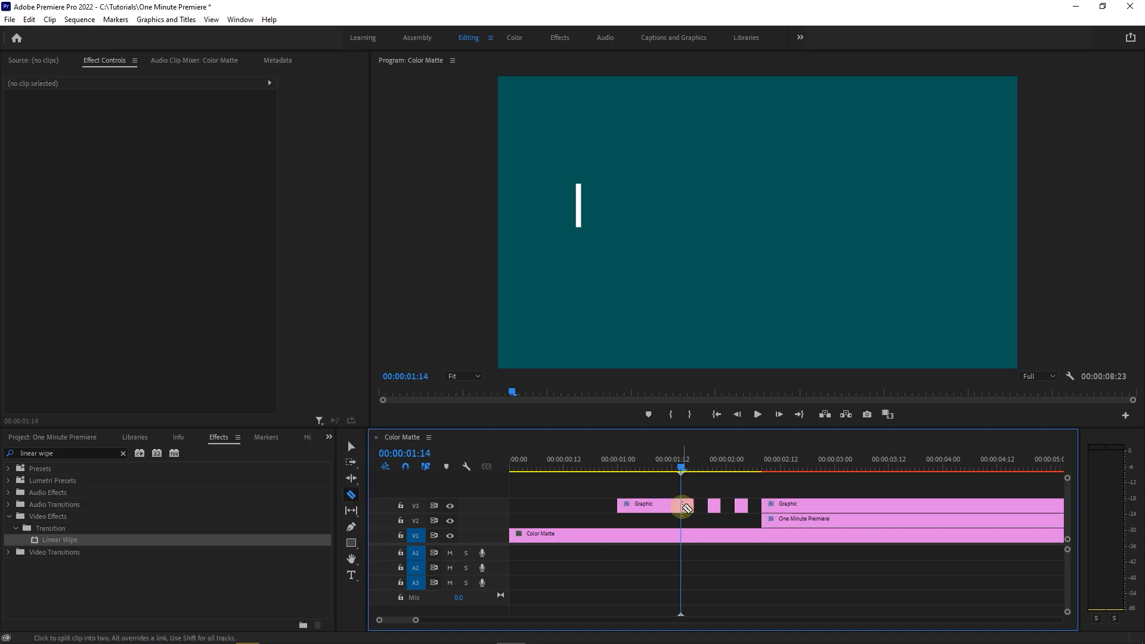
key(c)
key(v)
click(671, 506)
key(Delete)
- Duplicate the three short line segments on V3 ahead of the originals, keeping the same three-frame gaps
click(793, 467)
drag(750, 518, 680, 501)
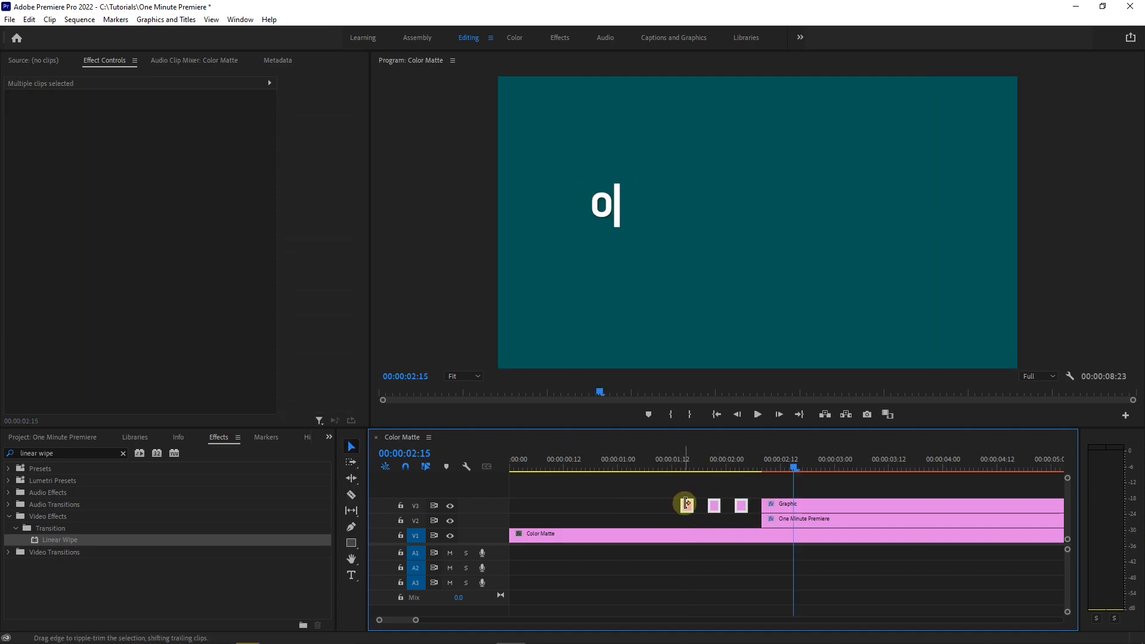
click(681, 467)
key(Left)
key(Left)
drag(686, 506, 603, 471)
- Play back the blinking line and delete the two earliest duplicated segments
key(space)
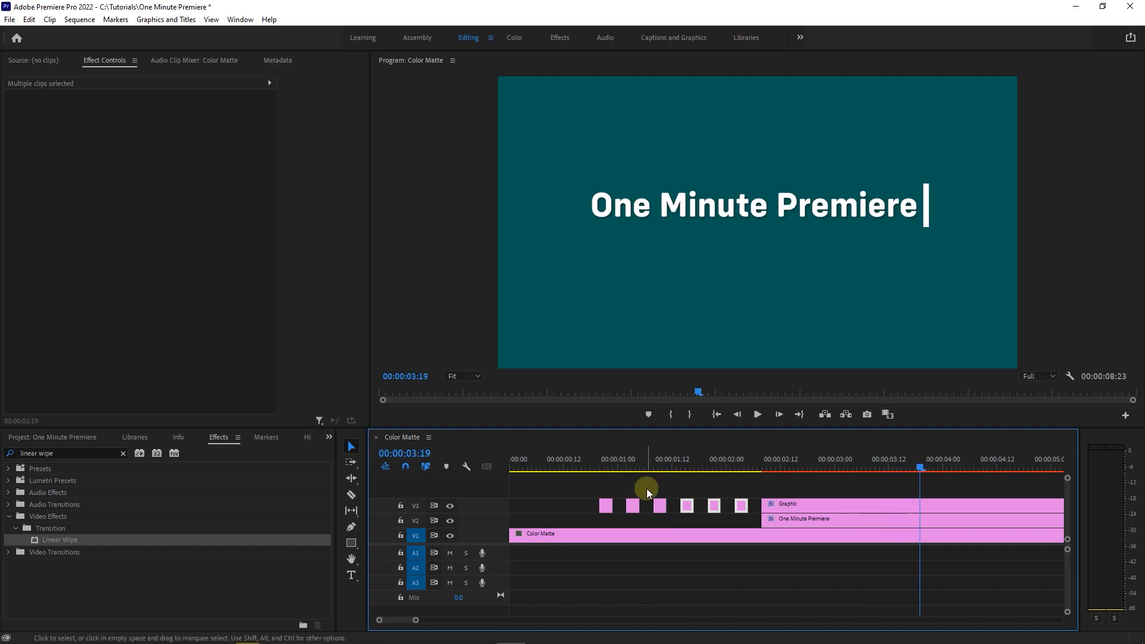
drag(637, 520, 602, 501)
key(Delete)
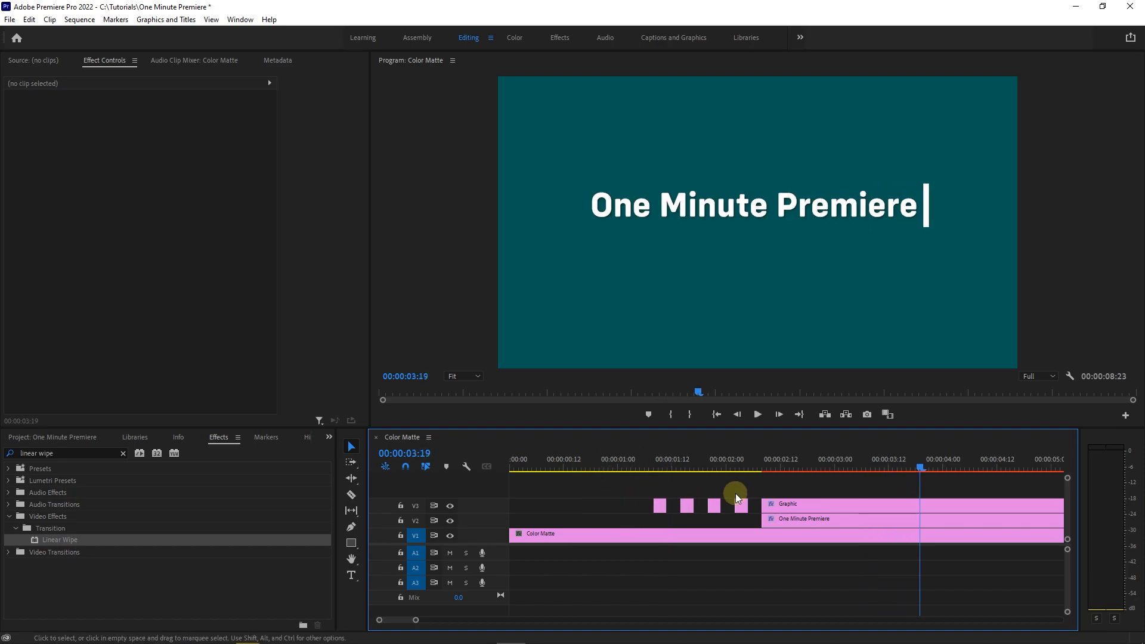
- Split the line's V3 clip every three frames from 00:00:03:17, after the reveal ends, through 00:00:04:11
key(minus)
drag(704, 470, 725, 466)
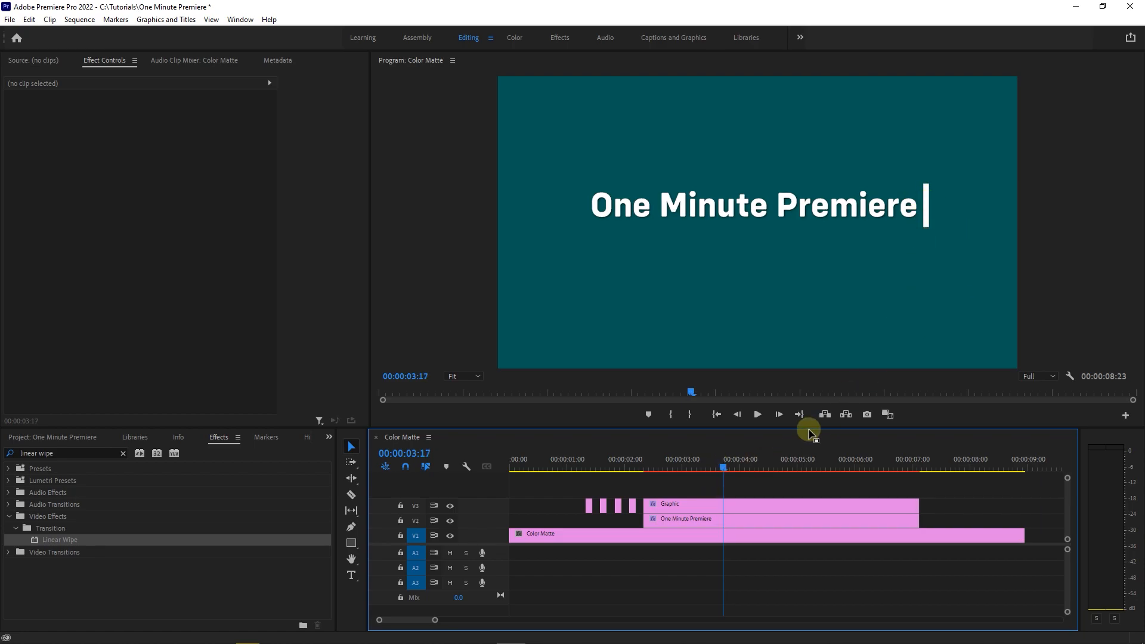
key(c)
click(728, 505)
key(Right)
key(Right)
key(Right)
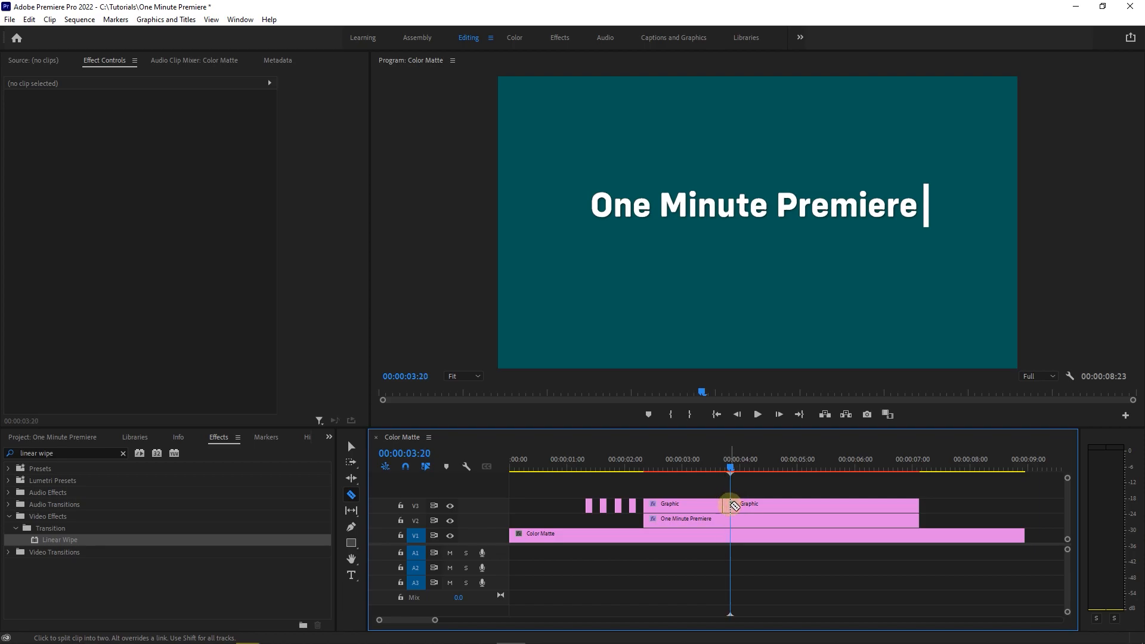
key(Right)
key(Right)
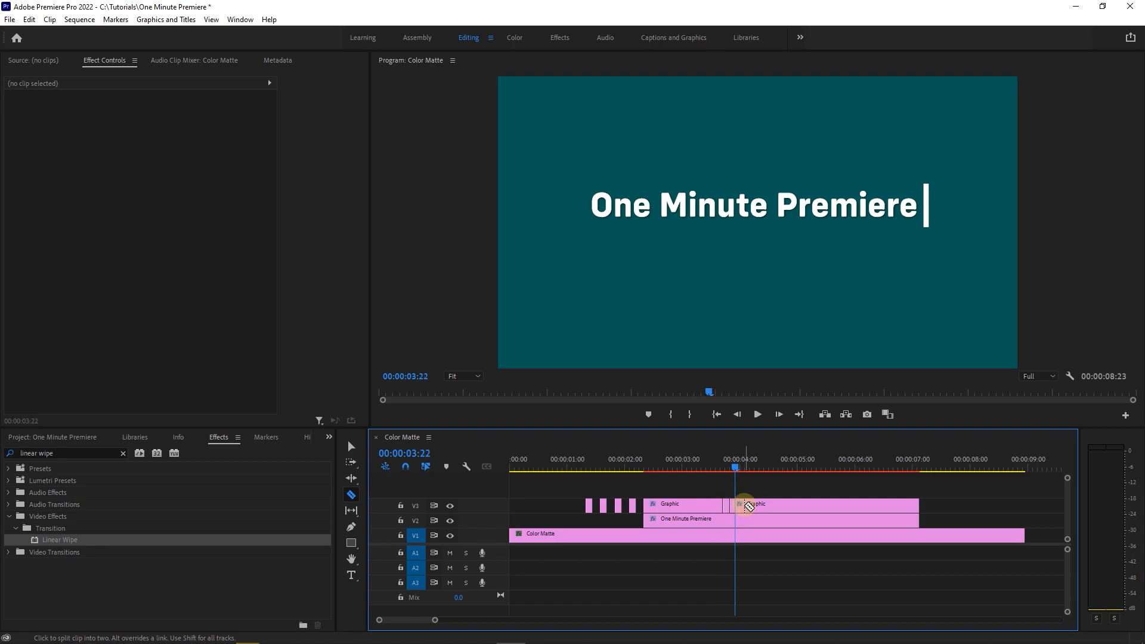
key(Right)
key(Right)
click(749, 506)
key(Right)
key(Right)
key(Right)
key(Right)
key(Right)
key(Right)
- Delete the rest of the line's clip after 00:00:04:11 and every other three-frame segment from 00:00:03:17 onward
key(v)
click(788, 503)
key(Delete)
click(726, 509)
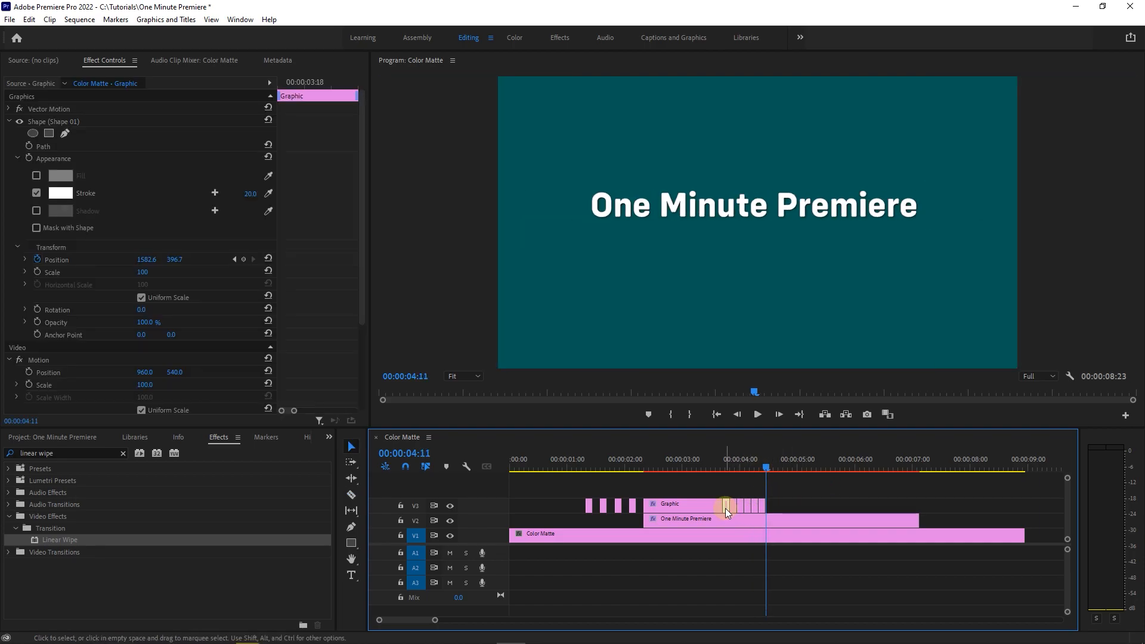
shift+click(742, 506)
shift+click(757, 507)
key(Delete)
- Play the finished title from about 00:00:01:00 to review the line blinking before and after the text reveal
drag(596, 465, 567, 465)
key(space)
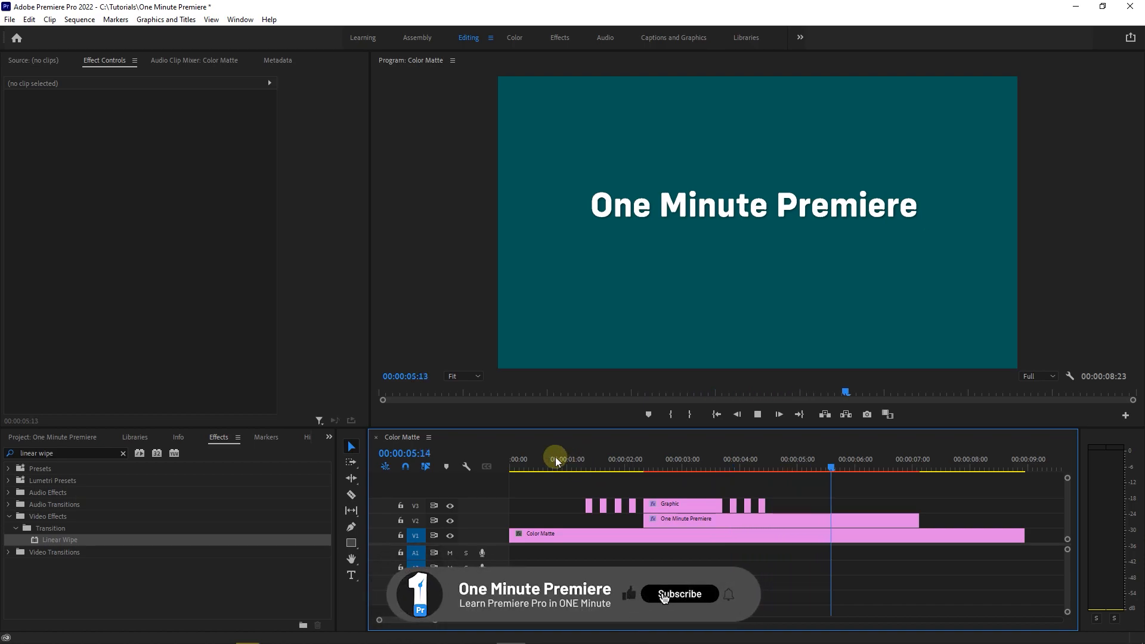
click(575, 467)
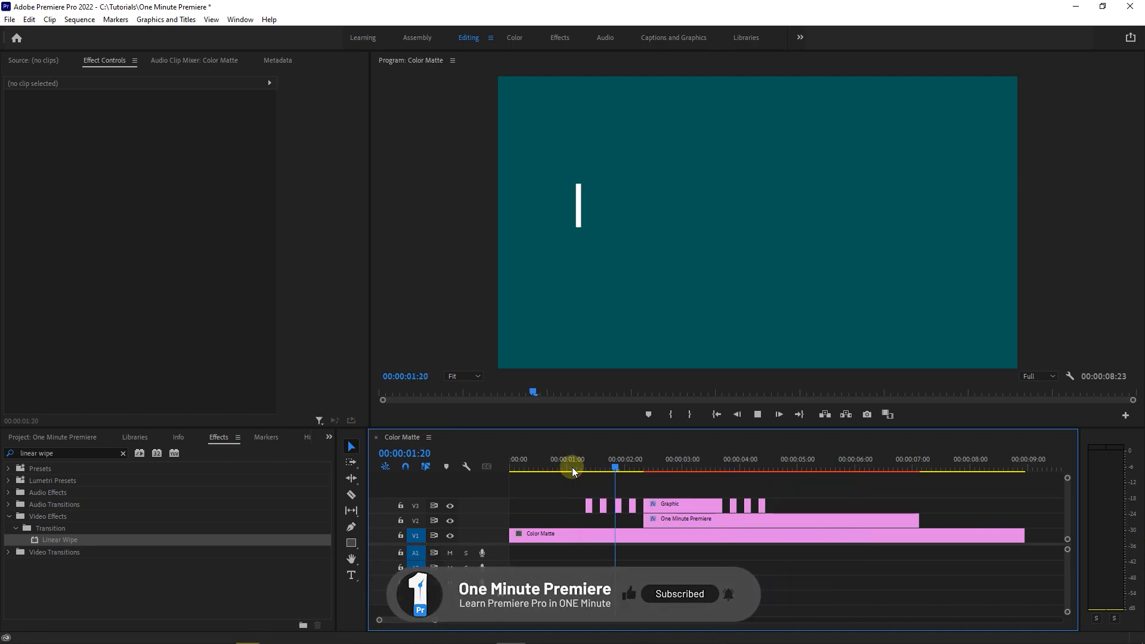